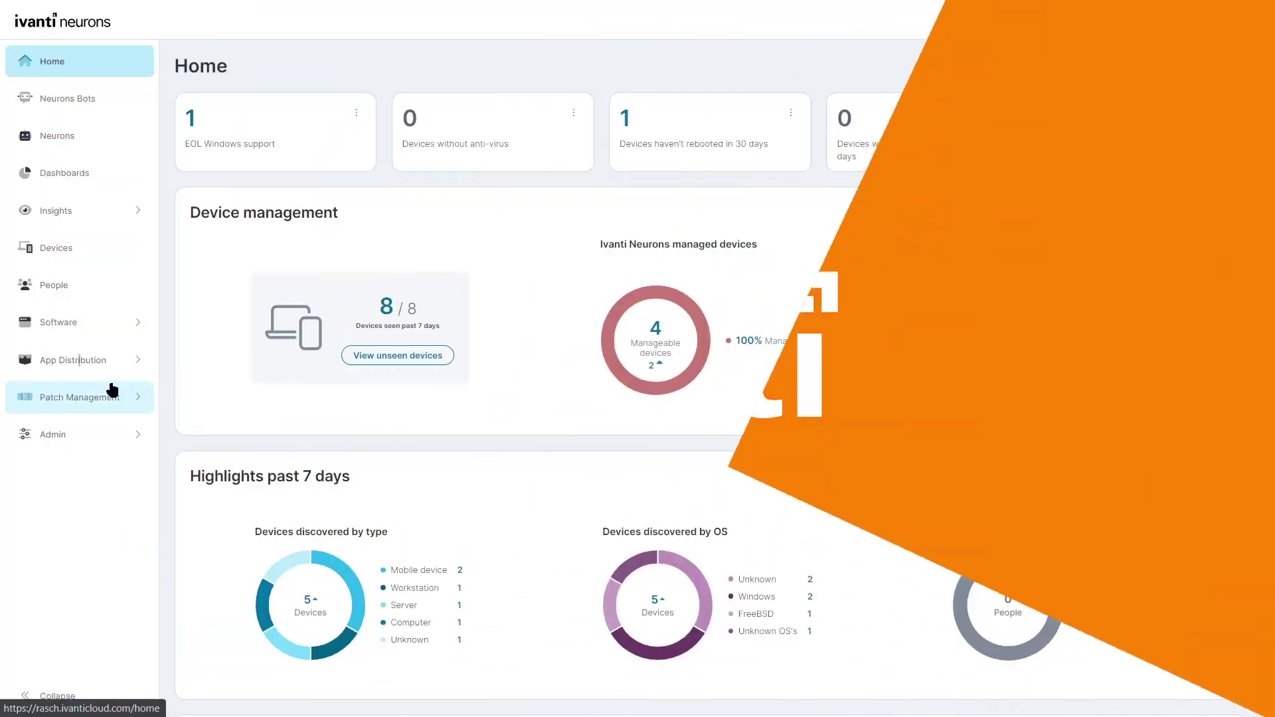
Step: Expand App Distribution and open the App Catalog listing 7-Zip and VLC
click(56, 369)
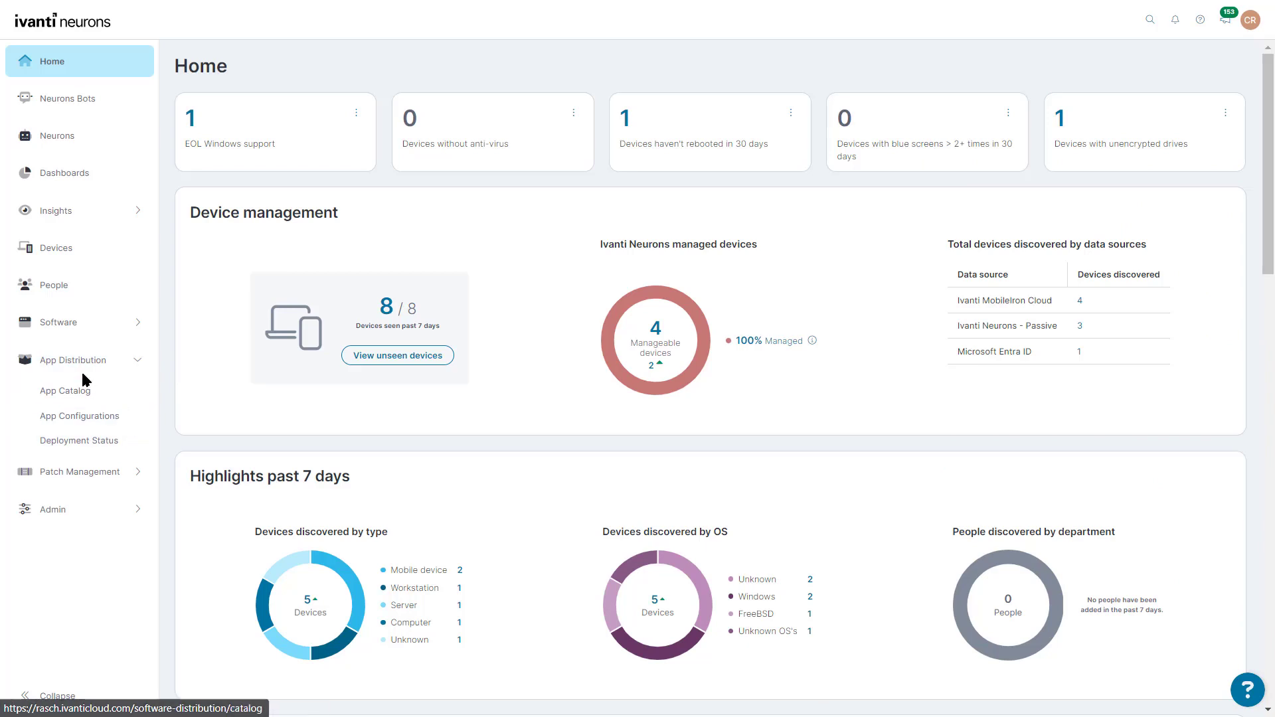
click(78, 393)
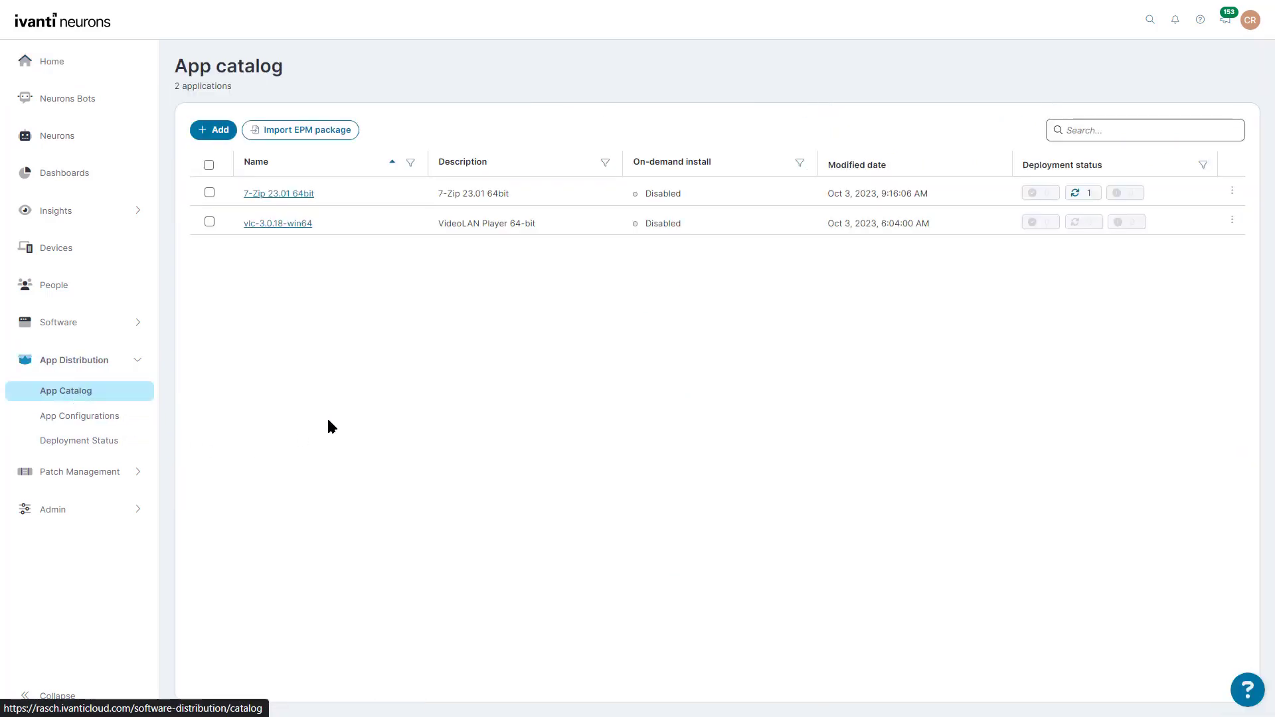
Step: Add a new application titled Notepad++ v8.5.7 64bit, with the same text as its description
click(219, 136)
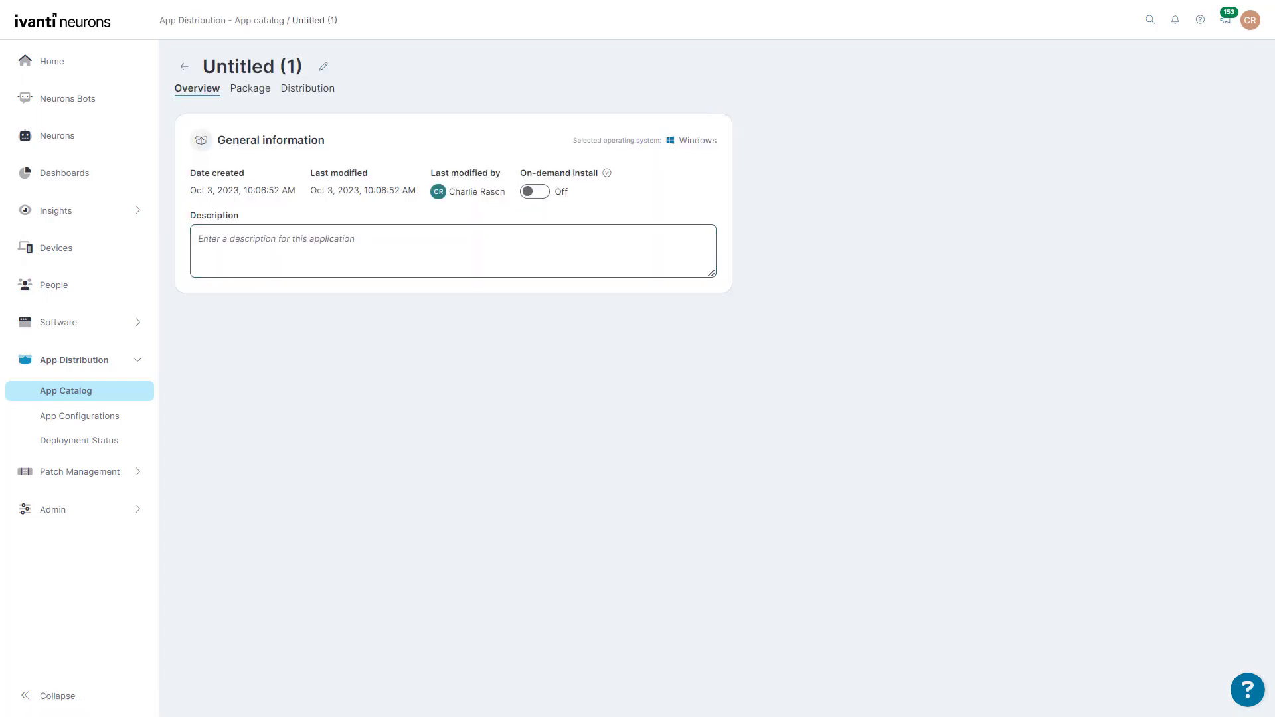
click(287, 64)
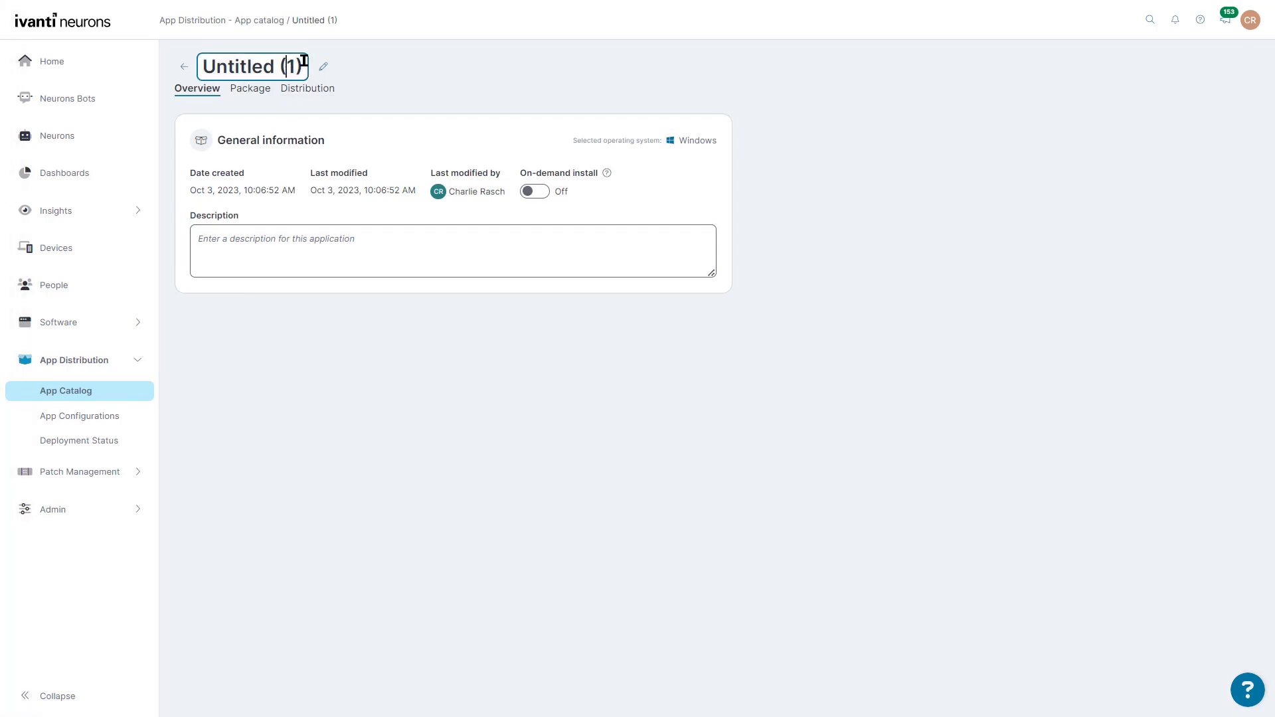
drag(304, 60, 128, 59)
text(Notepad++ v8.5.7 64bit)
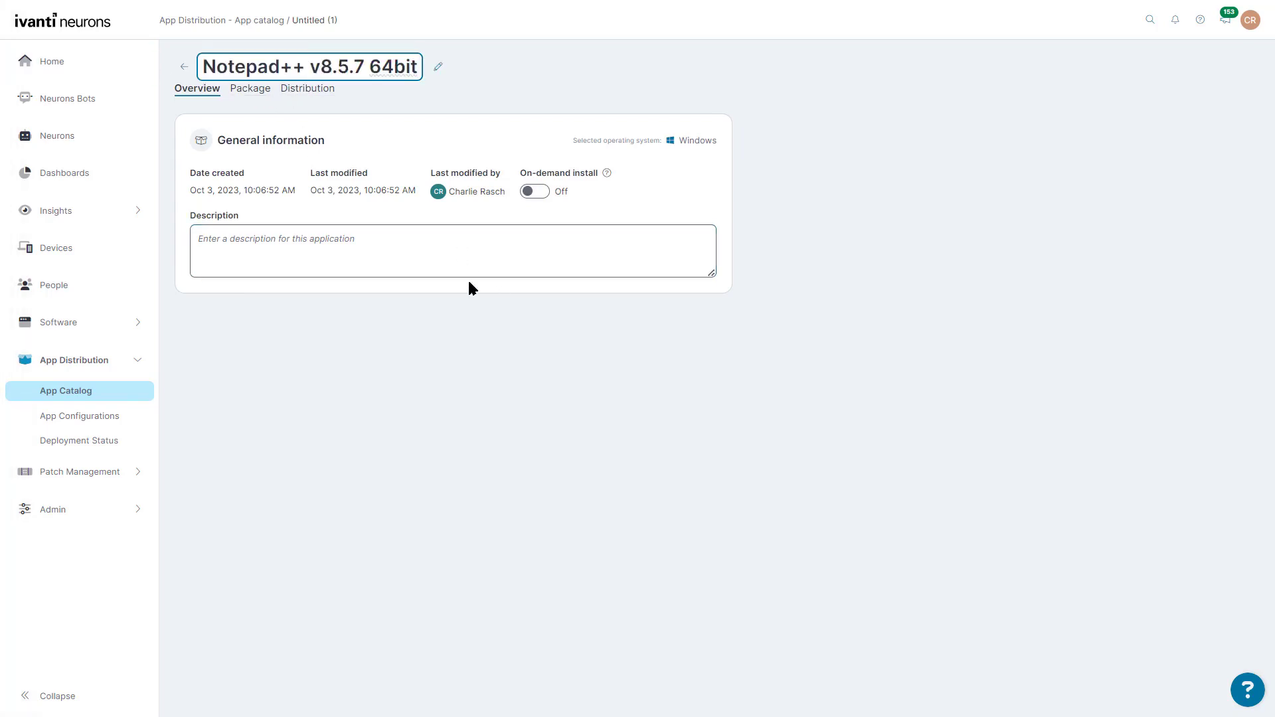
click(367, 253)
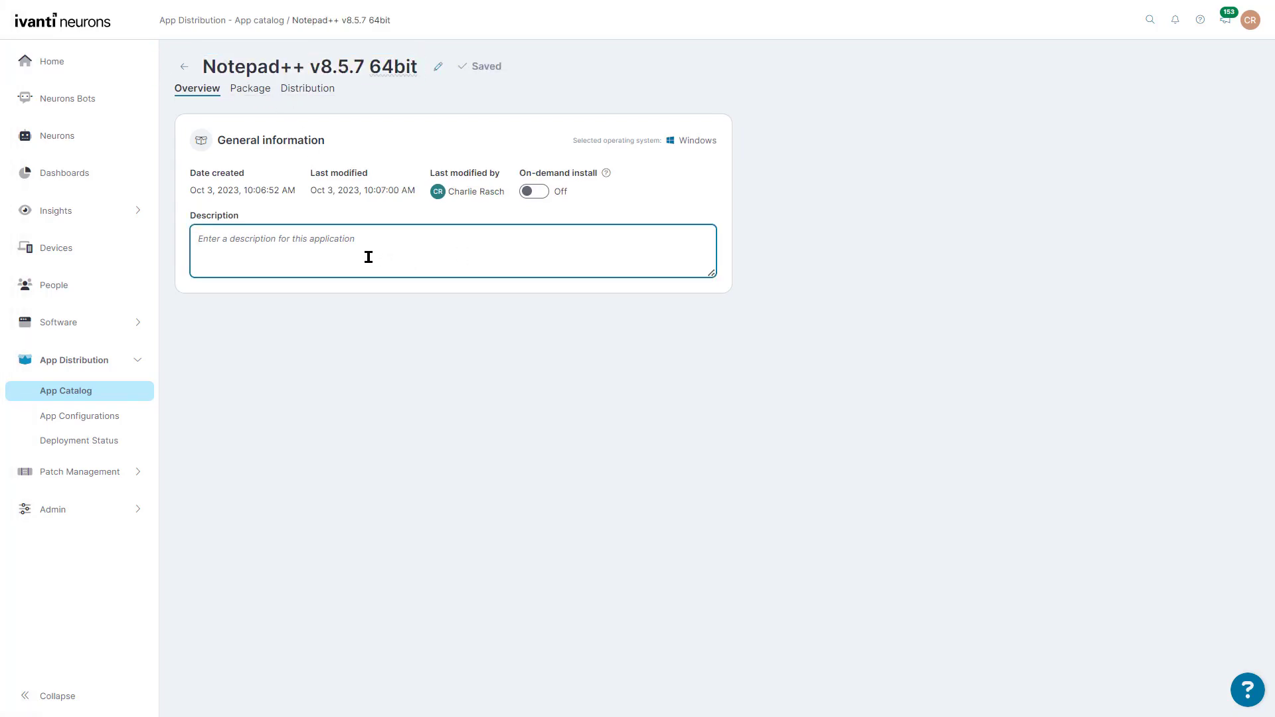
text(Notepad++ v8.5.7 64bit)
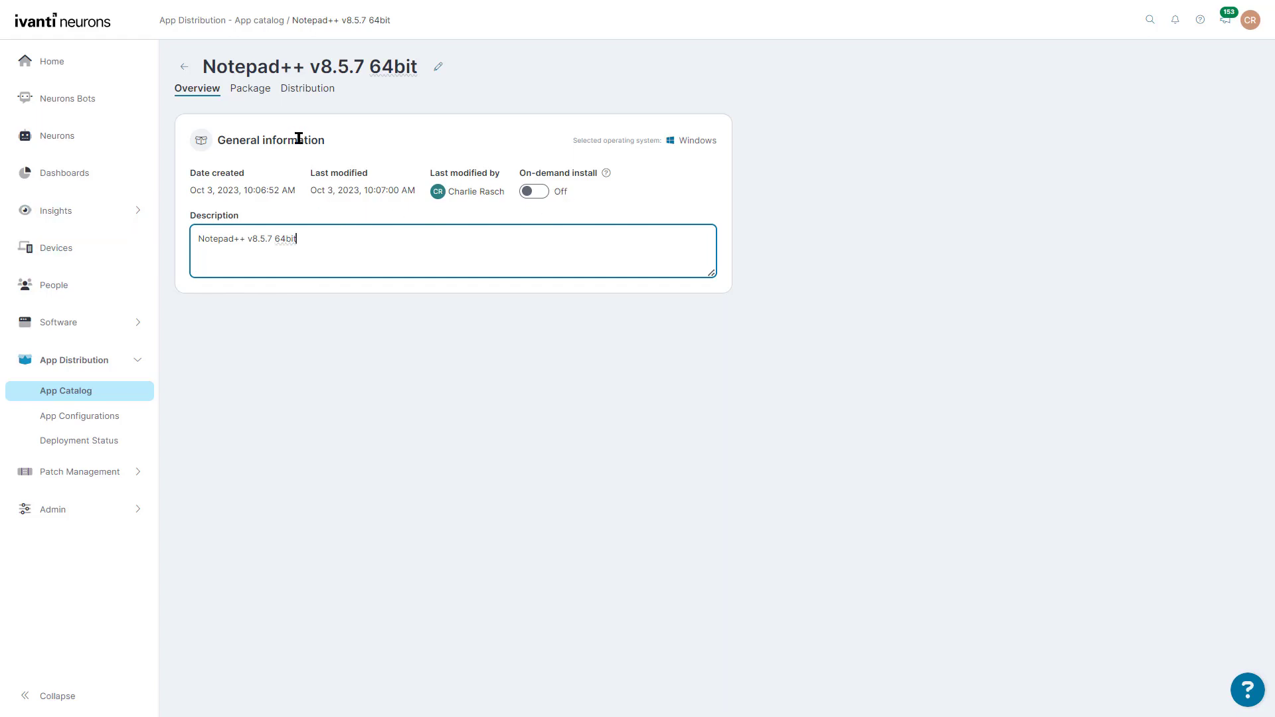
Step: Show the Package workflow with its Download file and Execute steps
click(256, 97)
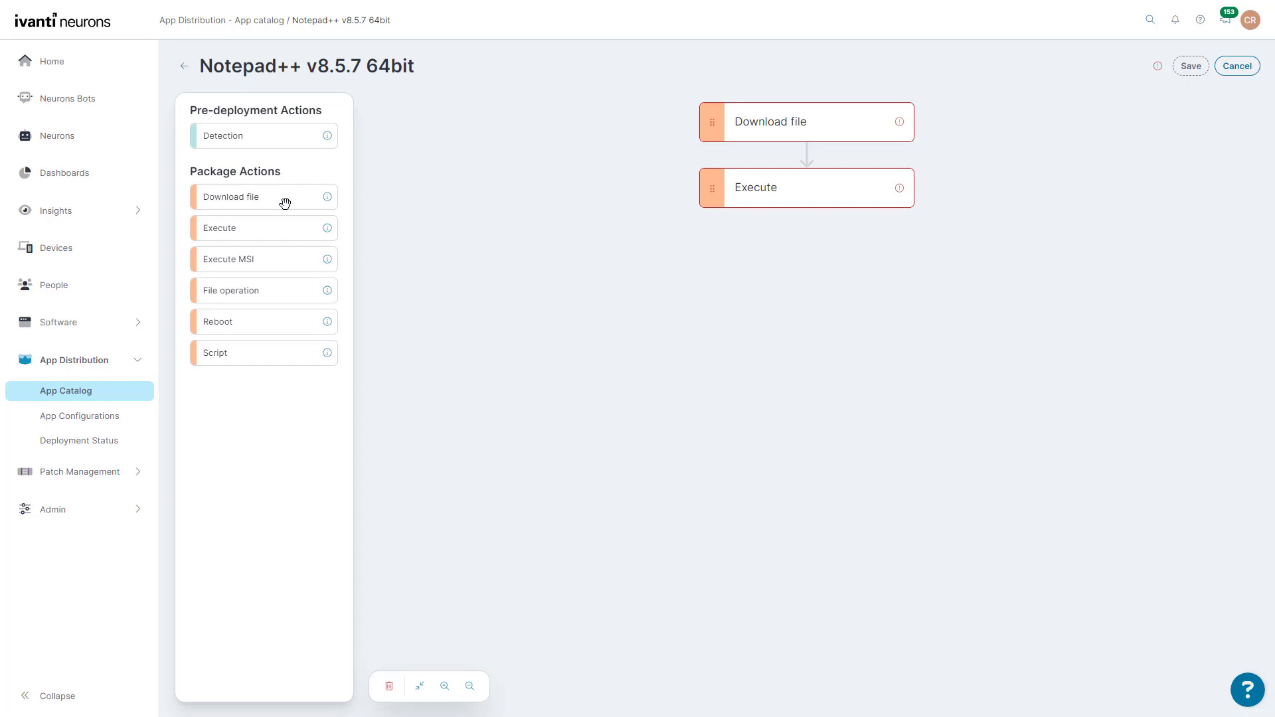
Step: Set the Download file step to fetch npp.8.5.7.Installer.x64.exe from GitHub, with its SHA256 hash
click(744, 133)
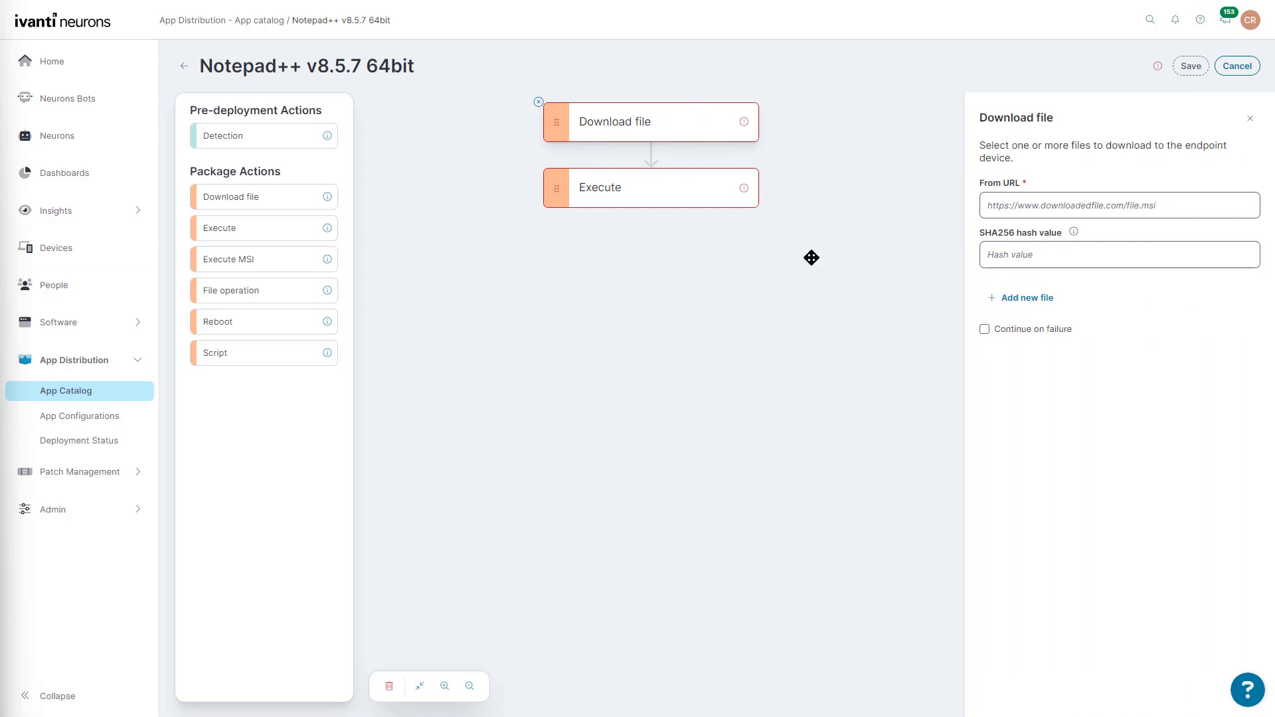
click(1040, 205)
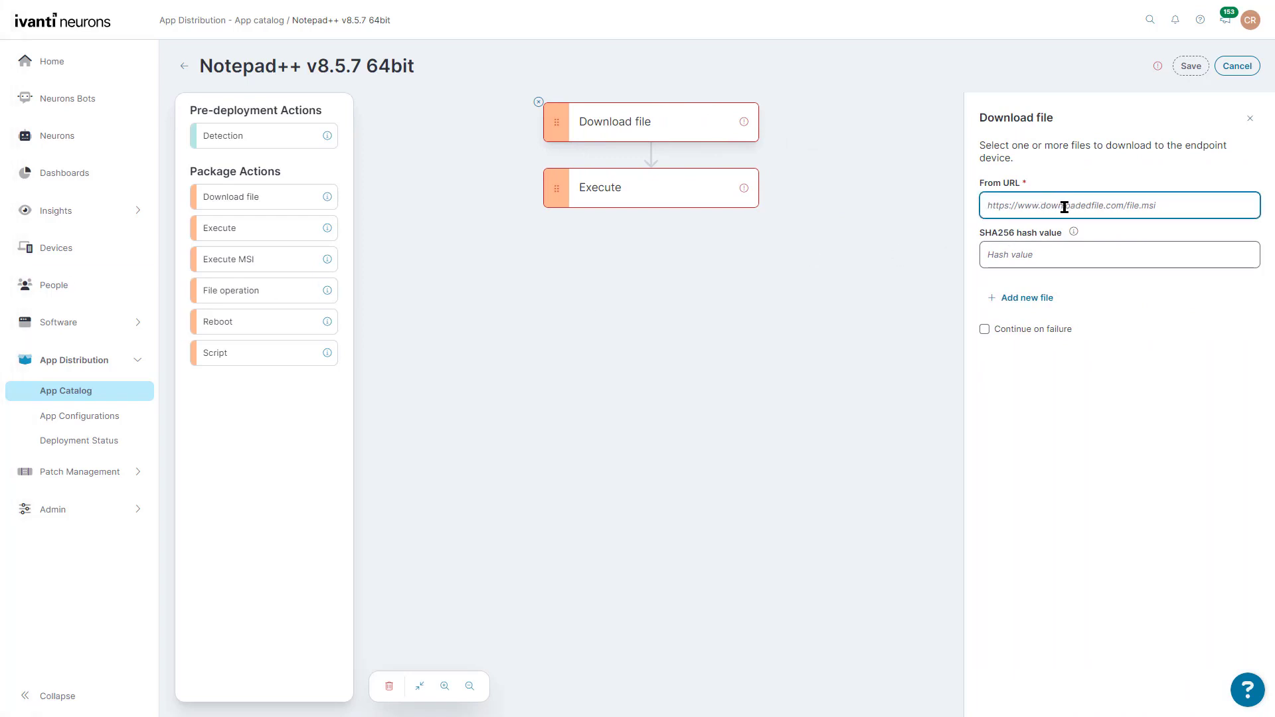
text(Notepad++ v8.5.7 64bit)
key(ctrl+z)
key(Tab)
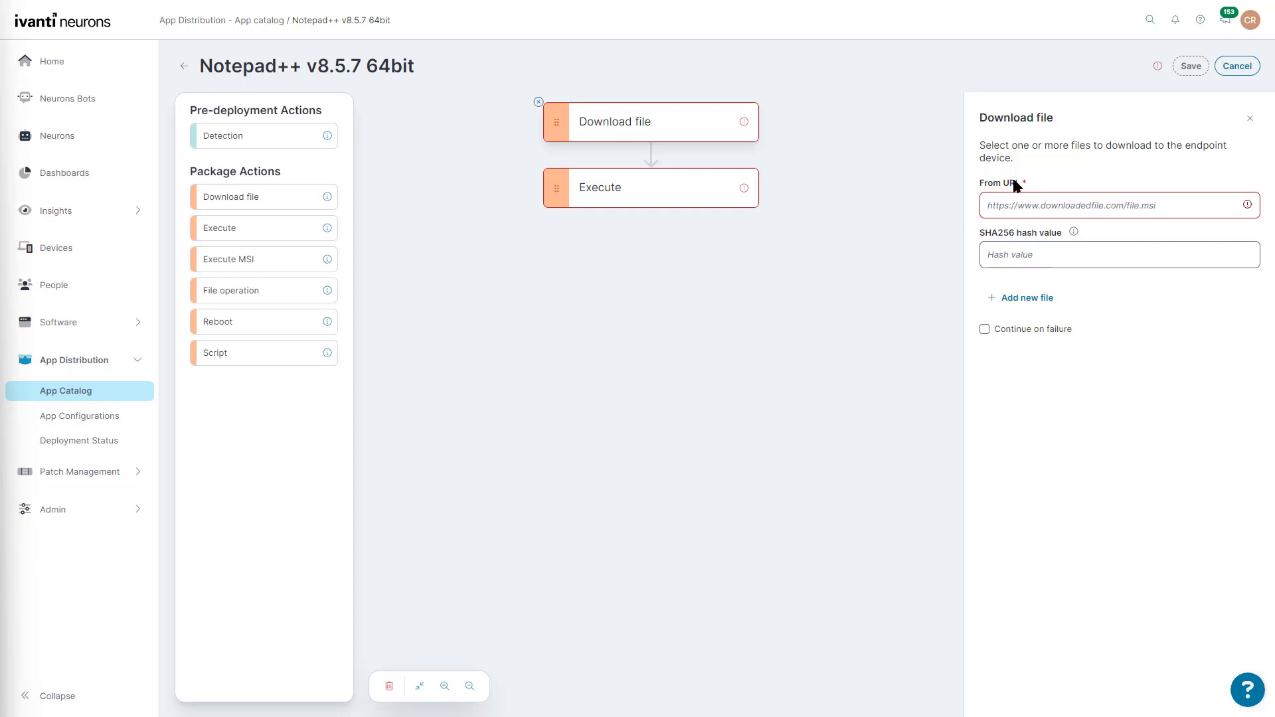
click(1062, 204)
text(https://github.com/notepad-plus-plus/notepad-plus-plus/releases/download/v8.5.7/npp.8.5.7.Installer.x64.exe)
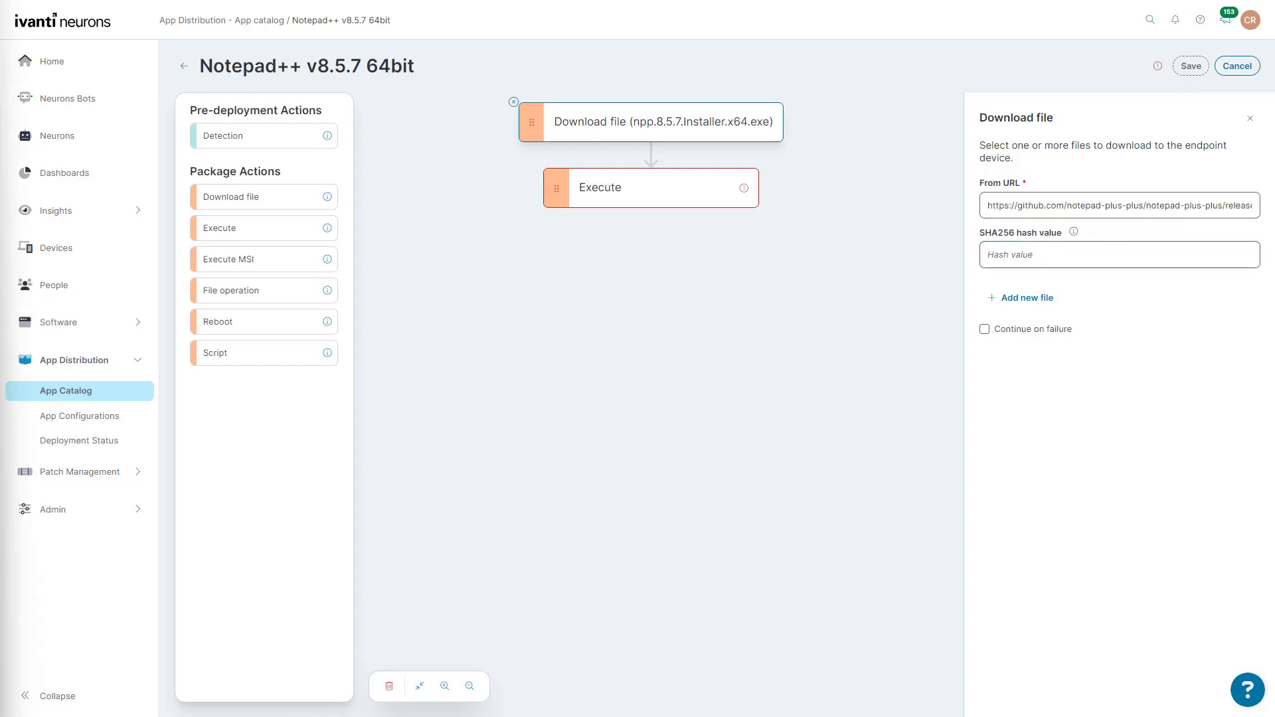
click(1065, 256)
key(ctrl+v)
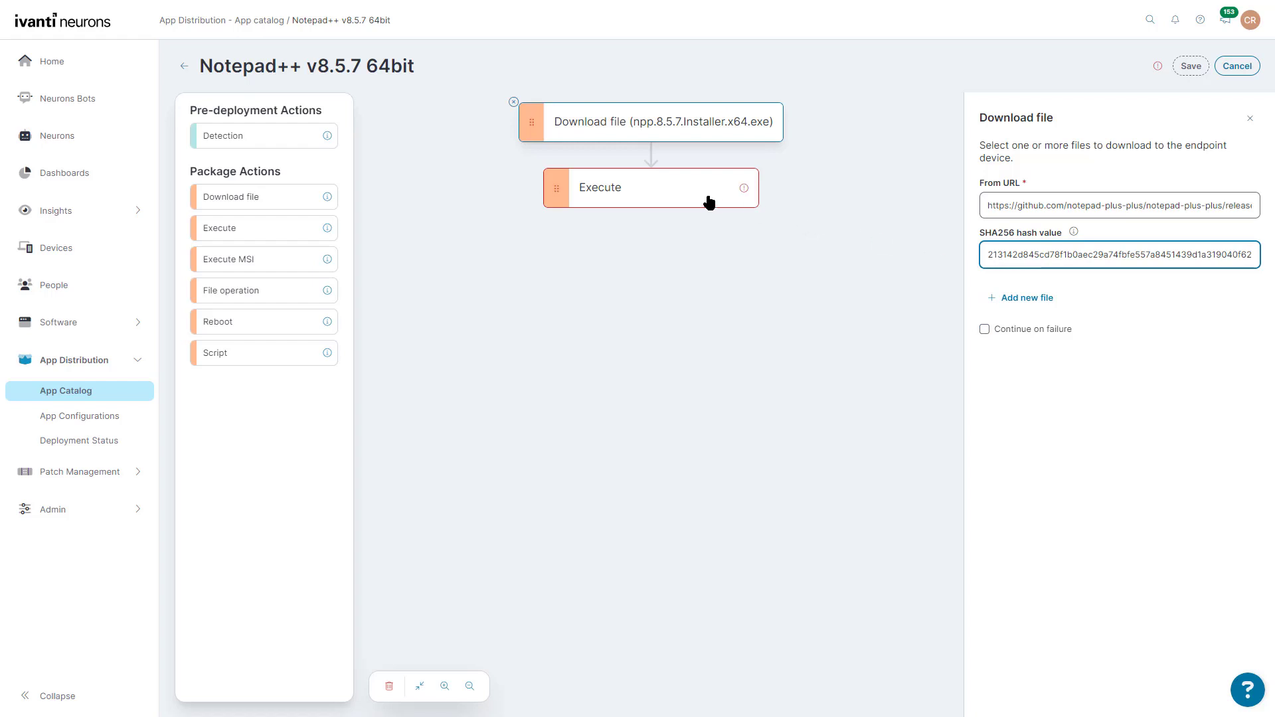
Step: Make the Execute step run npp.8.5.7.Installer.x64.exe with the /S argument
click(620, 203)
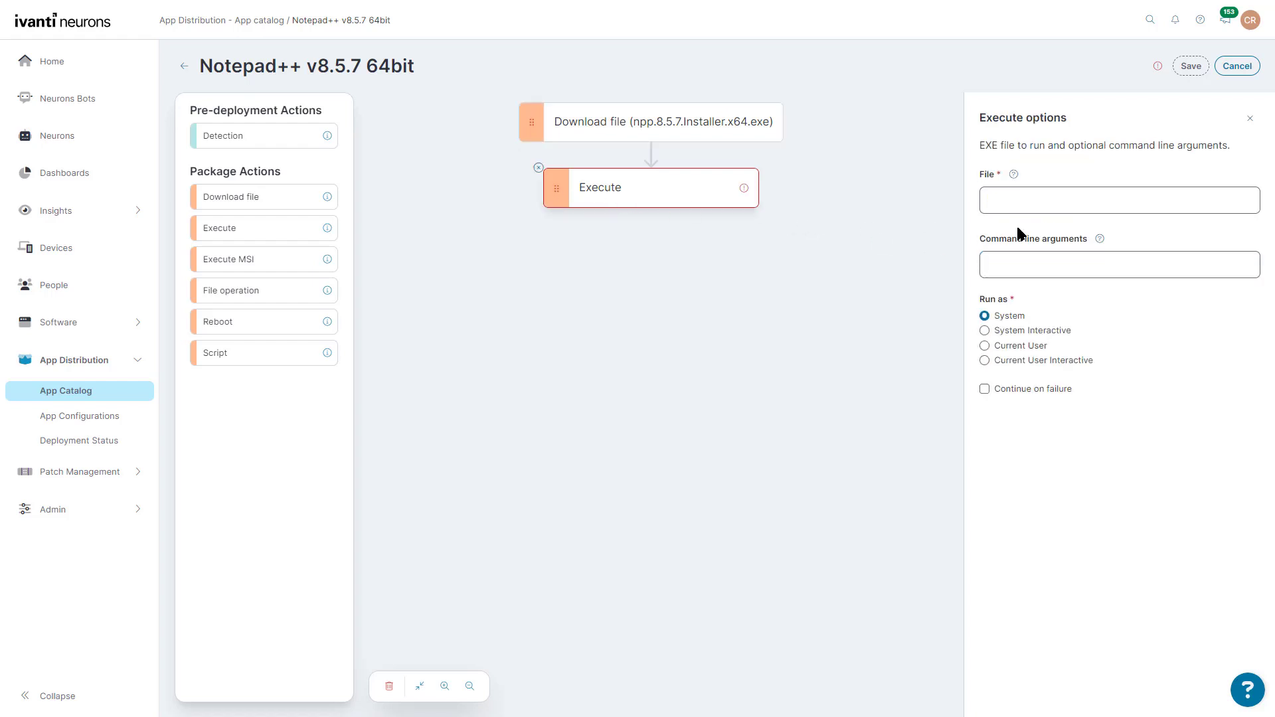
click(1030, 206)
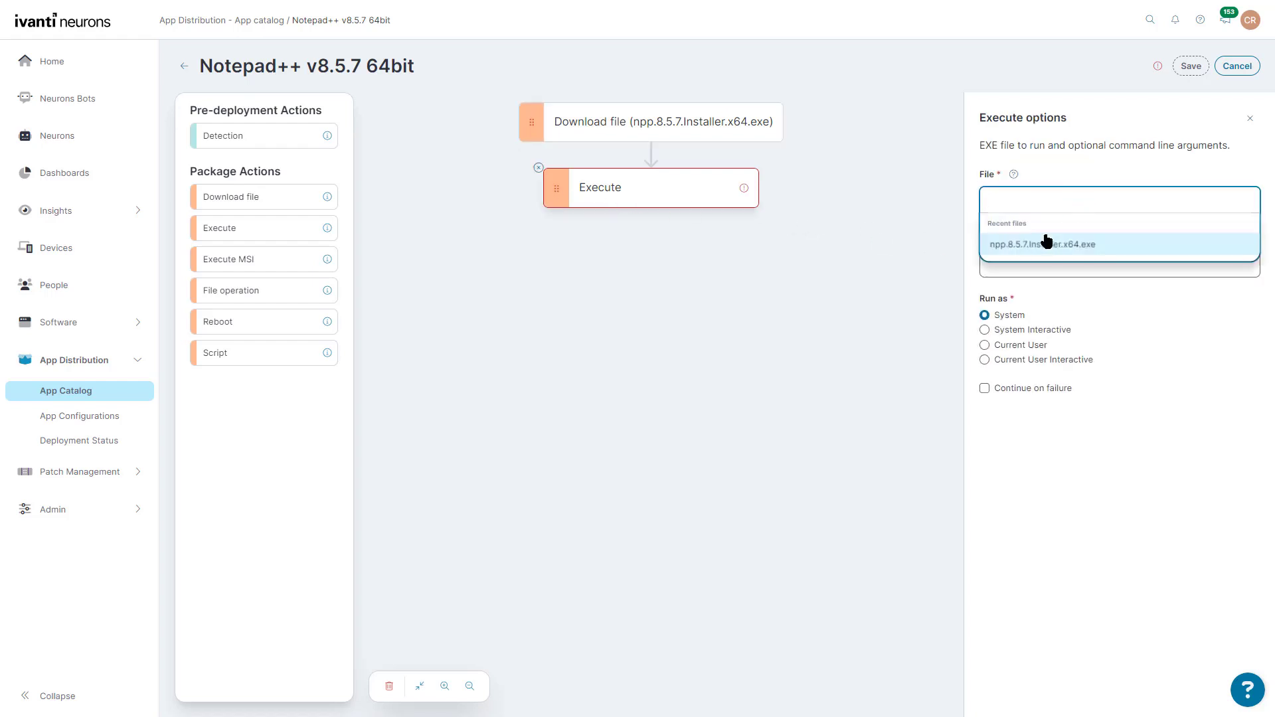
click(1048, 243)
click(1080, 261)
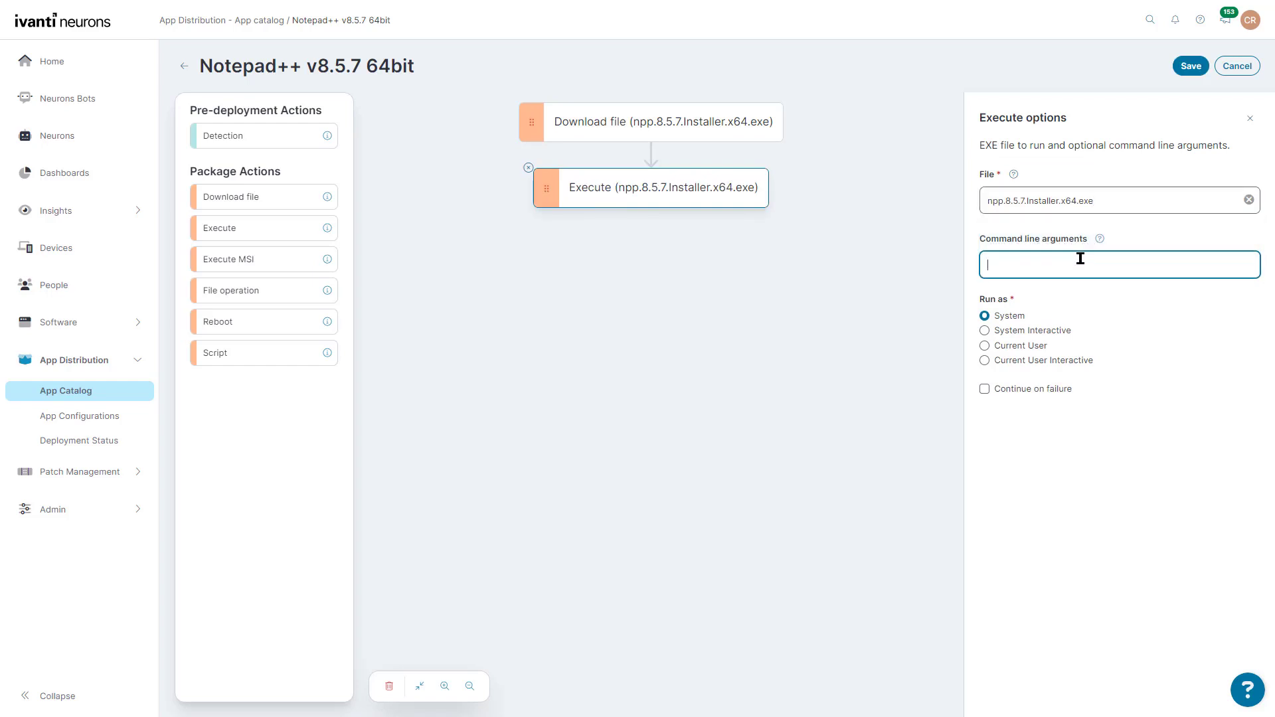
text(/s)
key(BackSpace)
text(S)
Step: Insert a File operation creating folder C:\installs, continuing on failure, then add a second File operation
drag(288, 296, 695, 203)
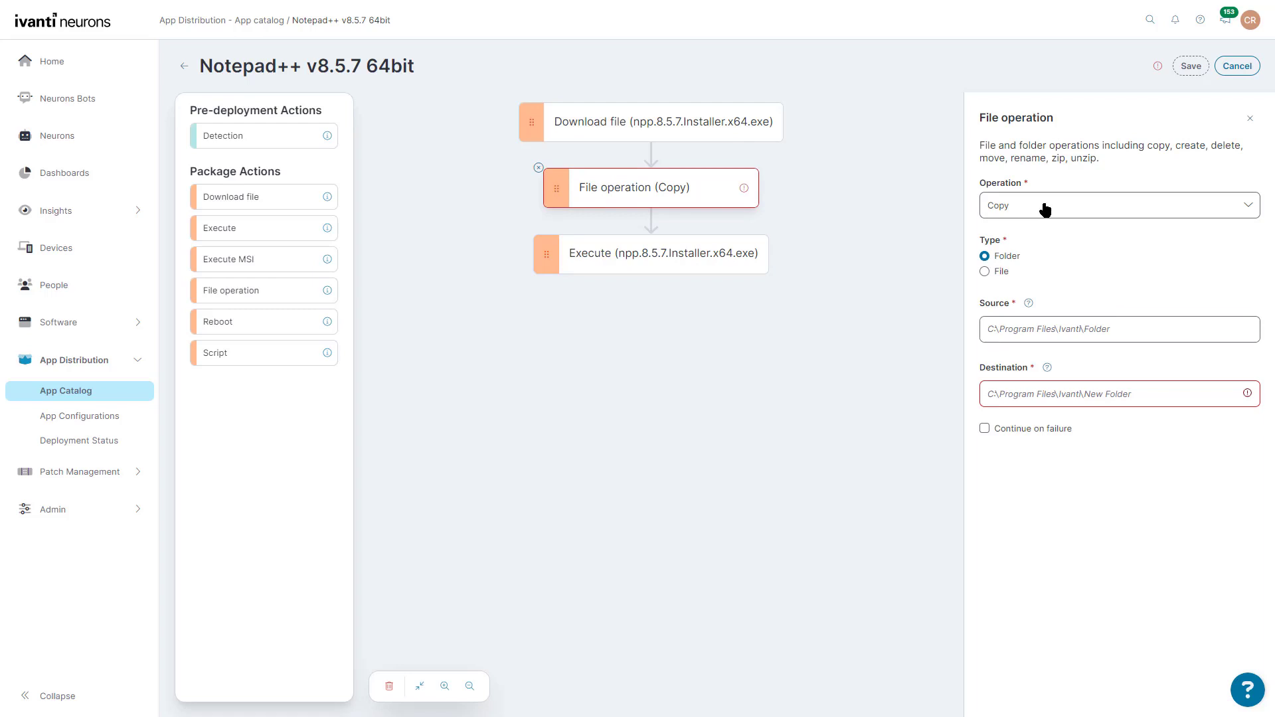
click(1078, 209)
click(1053, 259)
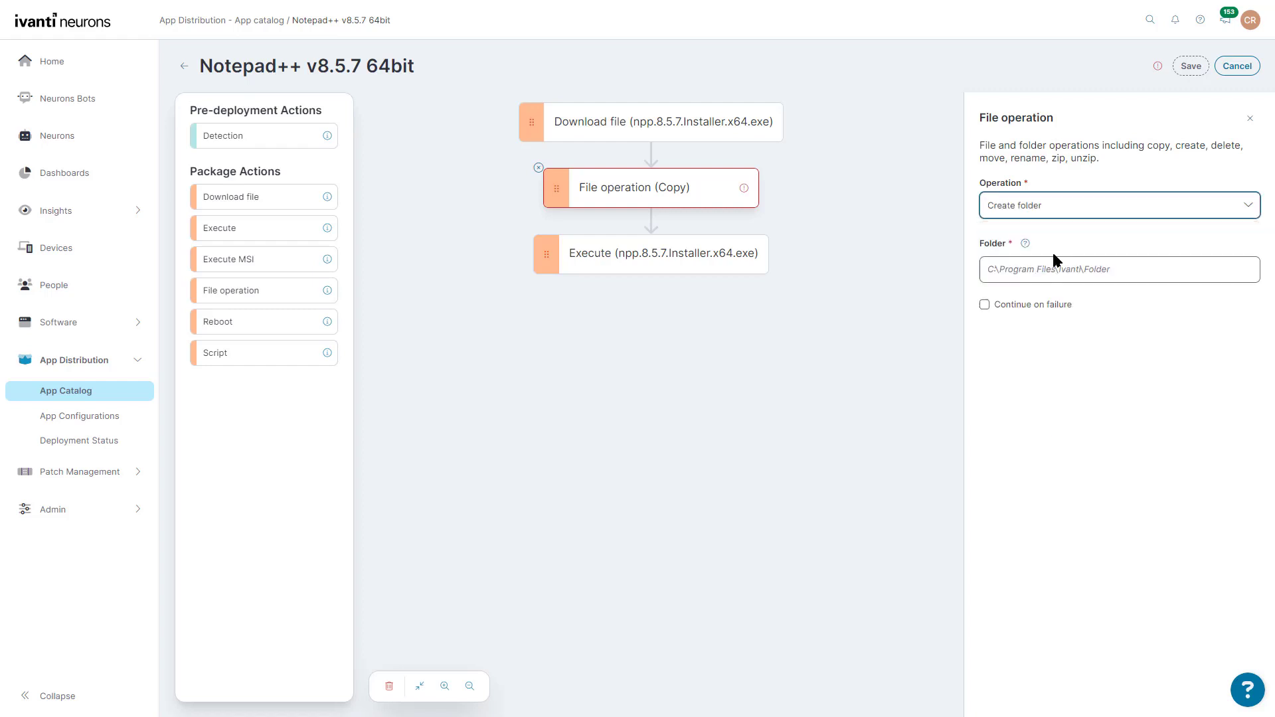
click(1021, 271)
text(C)
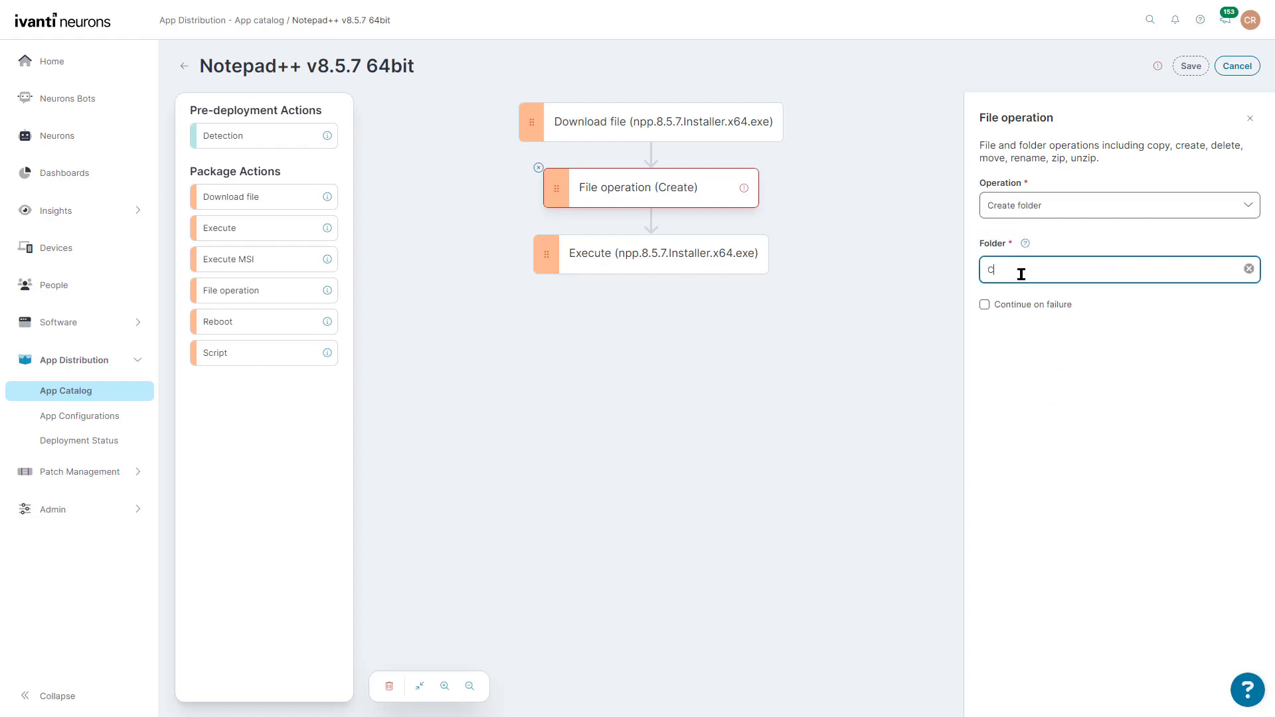
text(:\installs)
click(1004, 308)
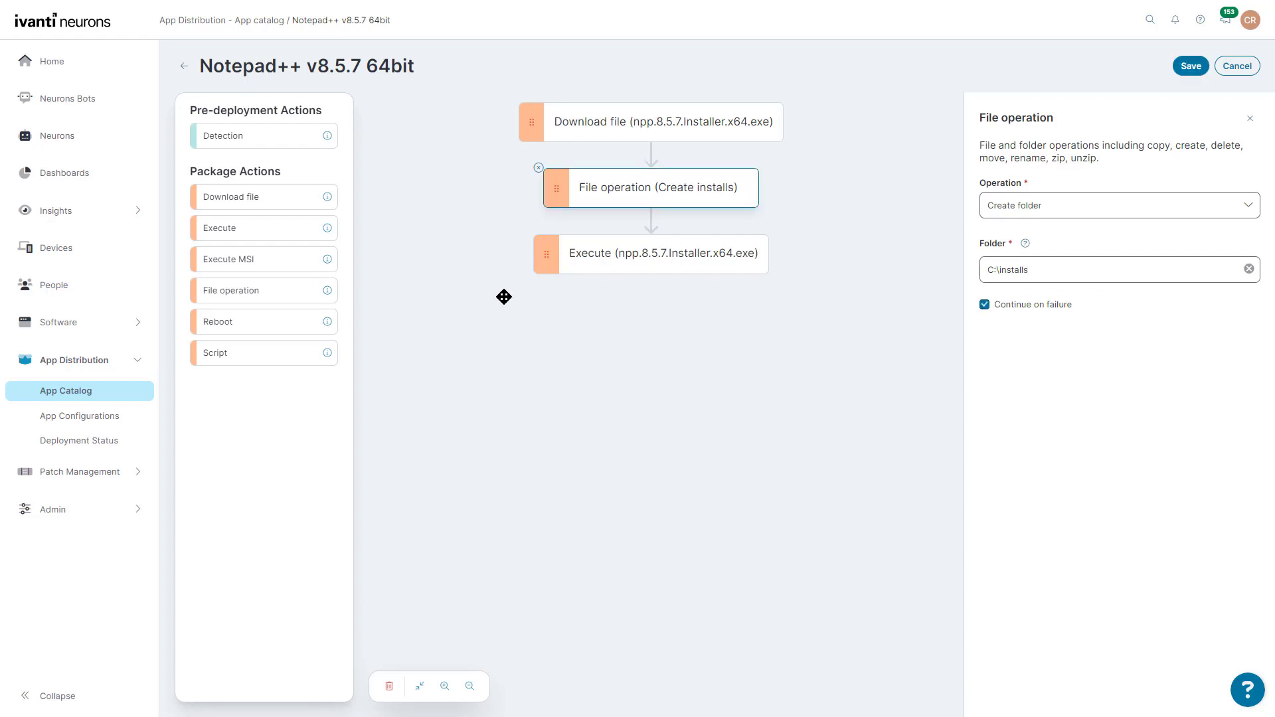
drag(273, 290, 638, 257)
Step: Make the second File operation move file npp.8.5.7.Installer.x64.exe to C:\Installs
click(1031, 220)
click(1043, 245)
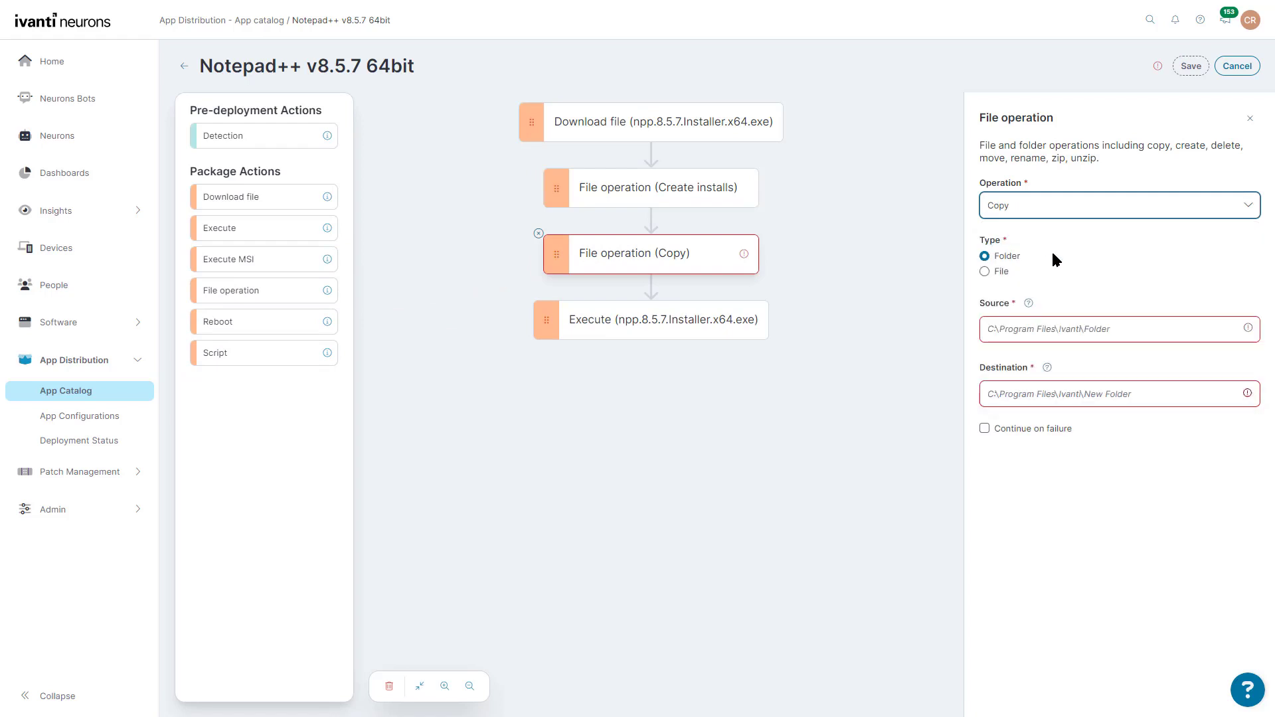
click(984, 271)
click(1080, 332)
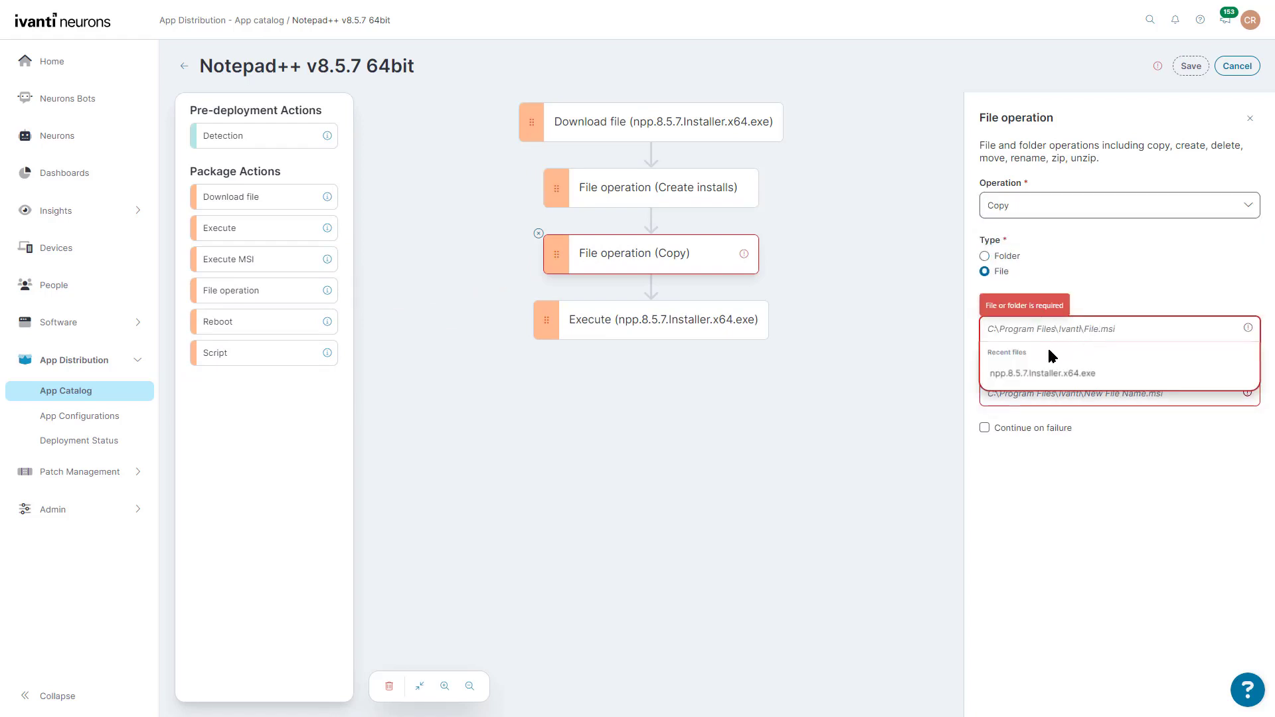
click(1044, 372)
click(1071, 392)
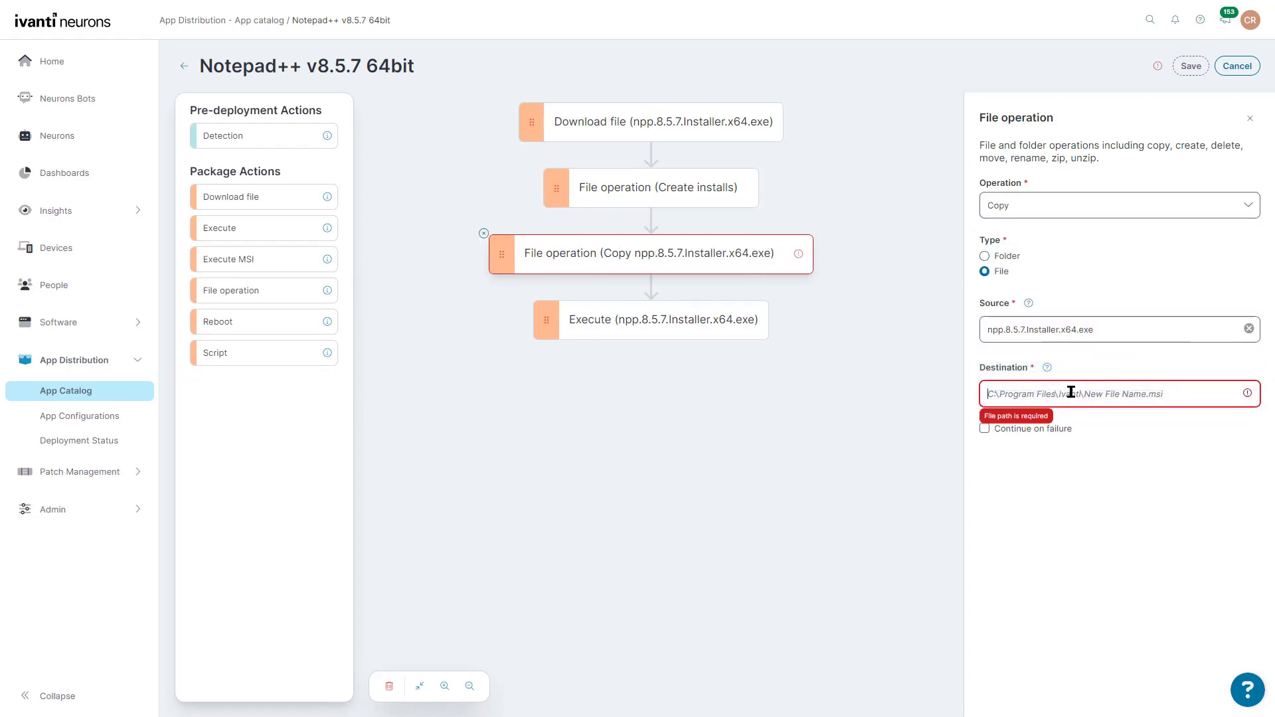
text(C:\In)
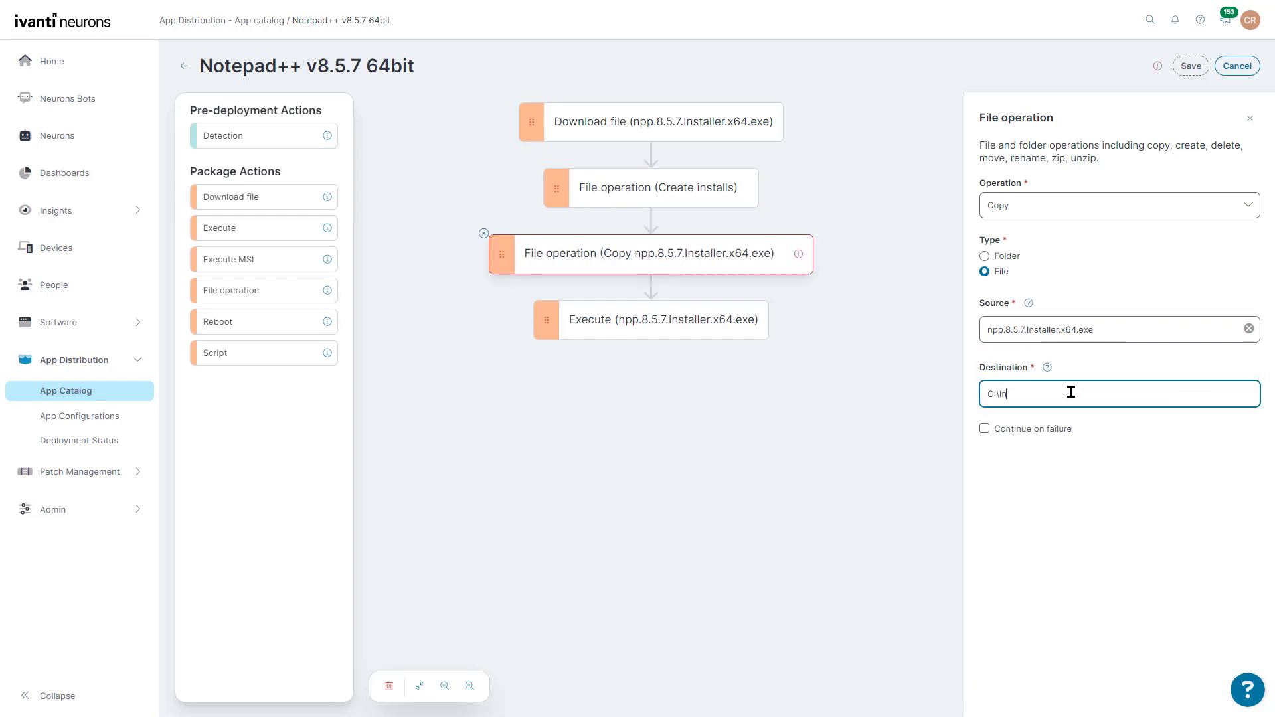
text(stalls)
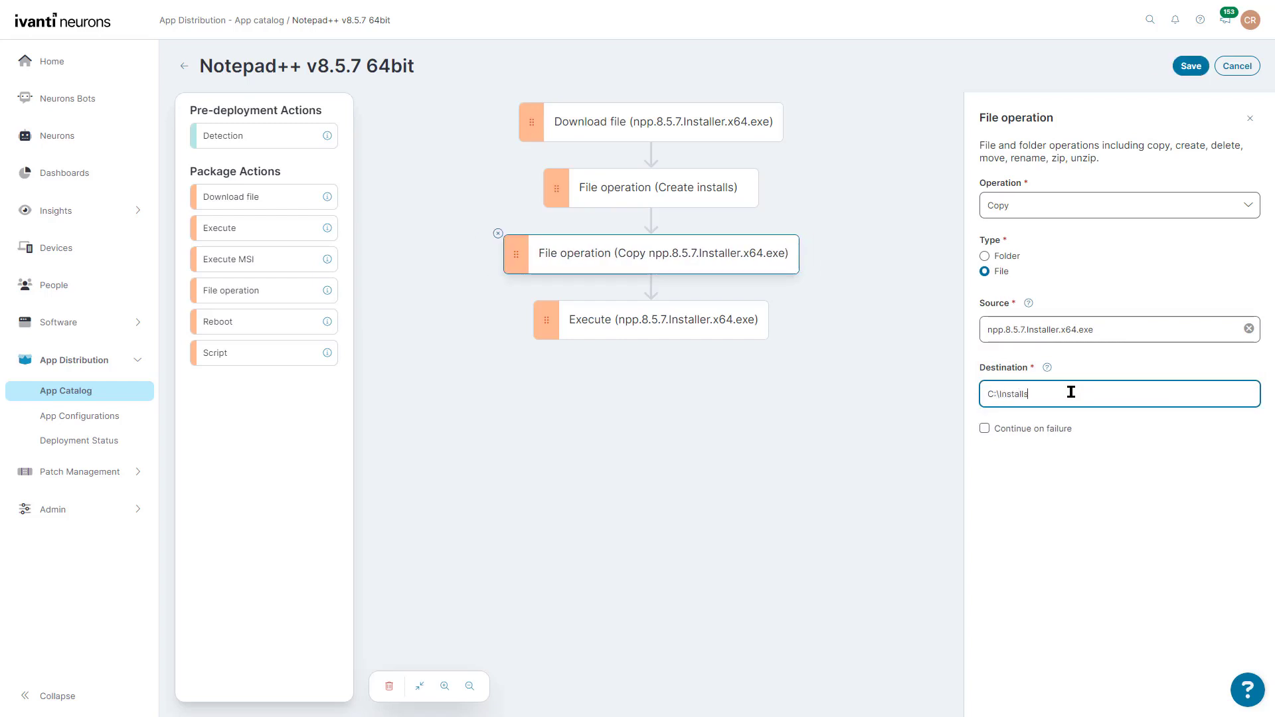
click(1060, 211)
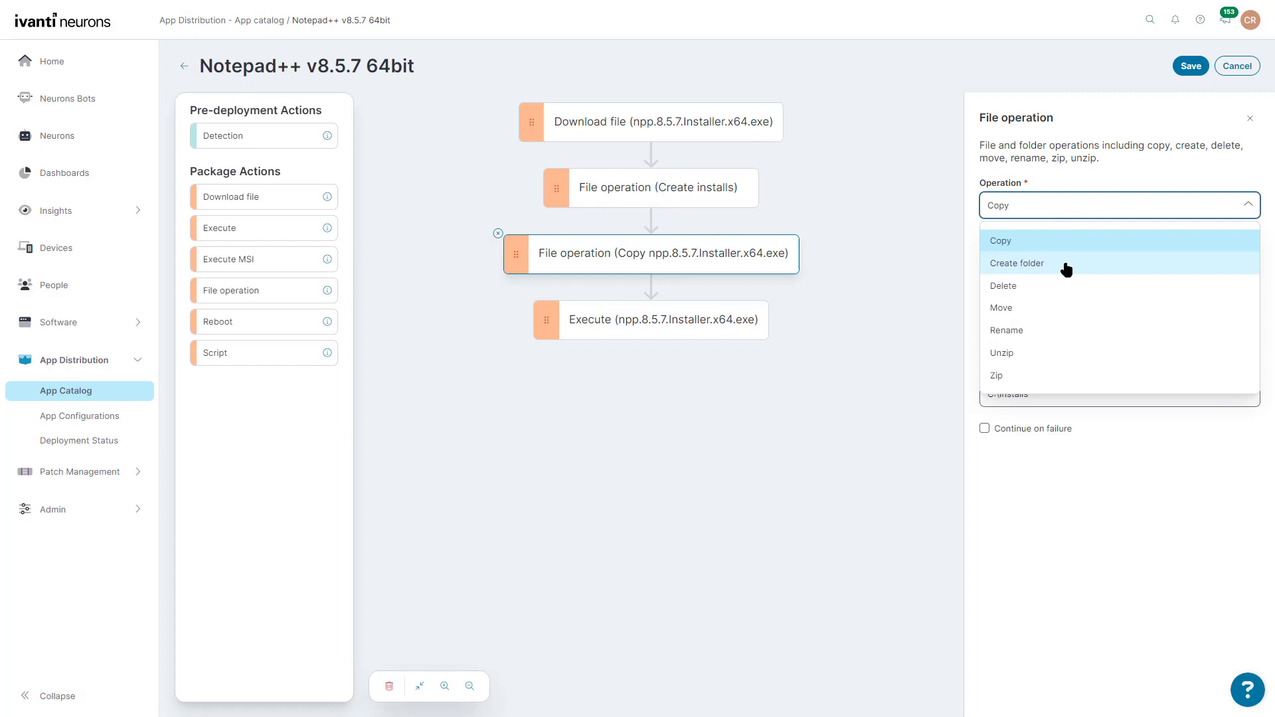
click(1045, 310)
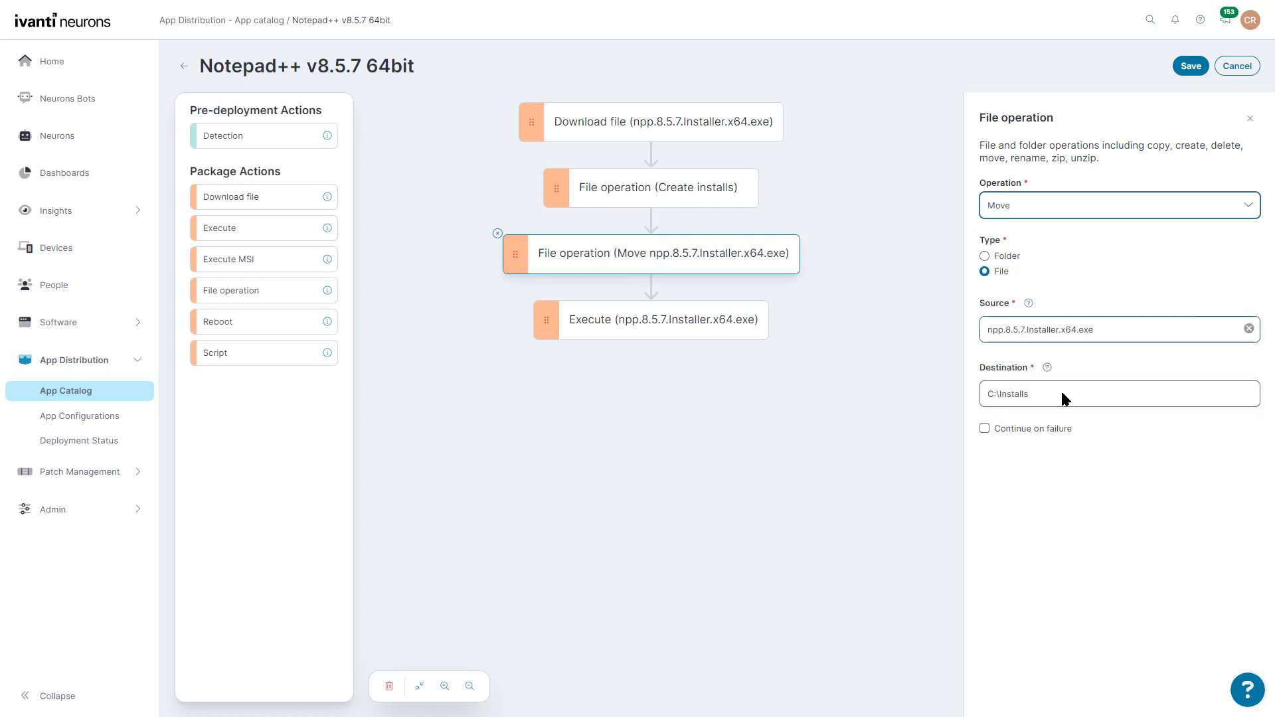
Step: Add a trial Reboot step after Execute, then delete it again
click(571, 340)
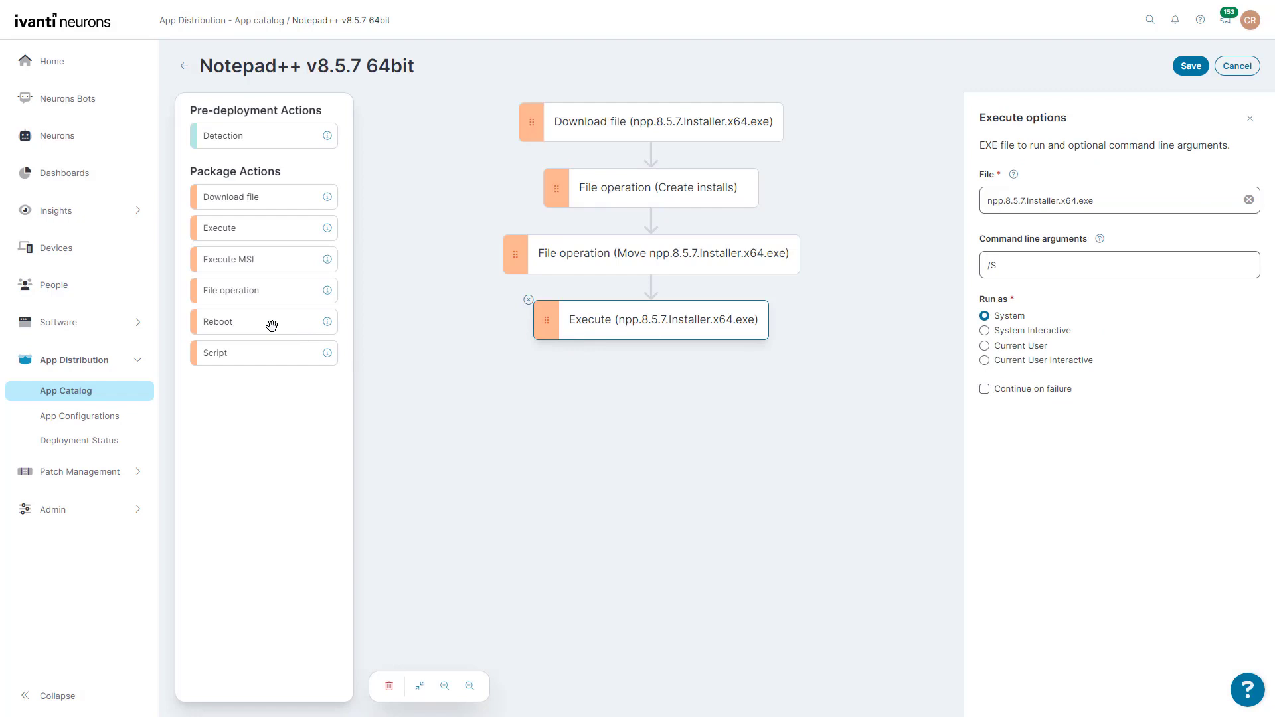
drag(271, 325, 630, 392)
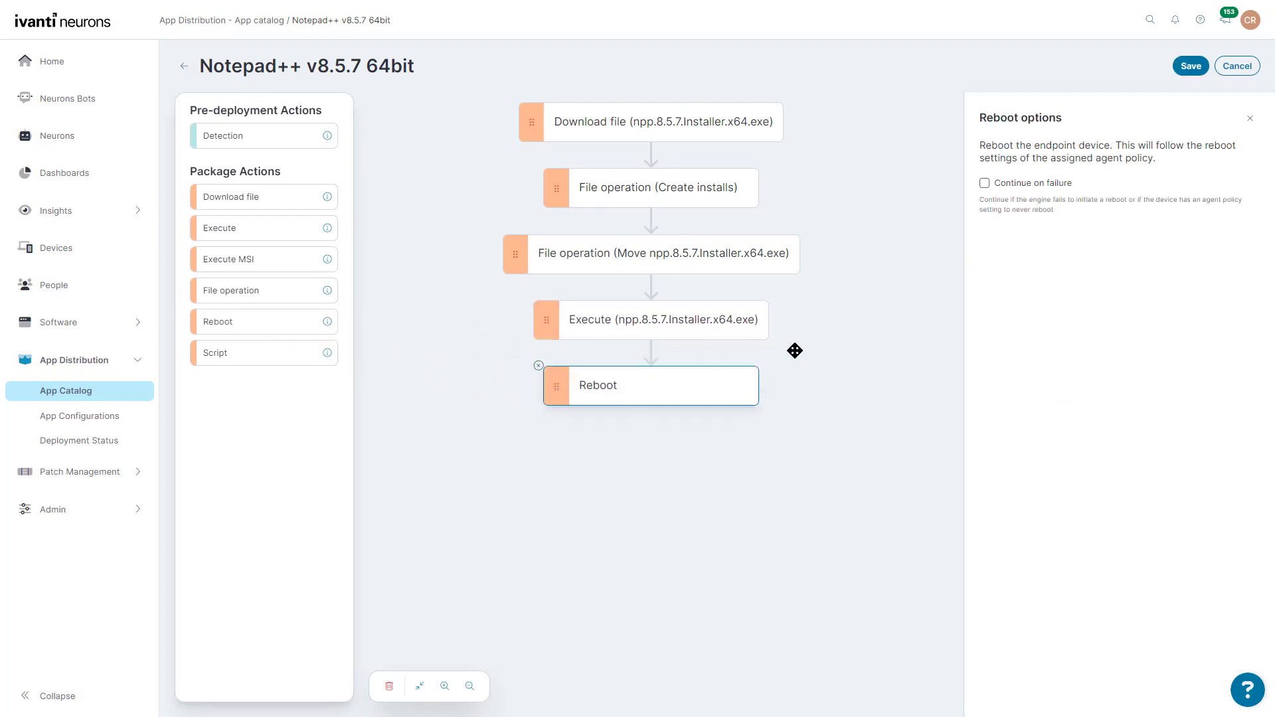
click(538, 367)
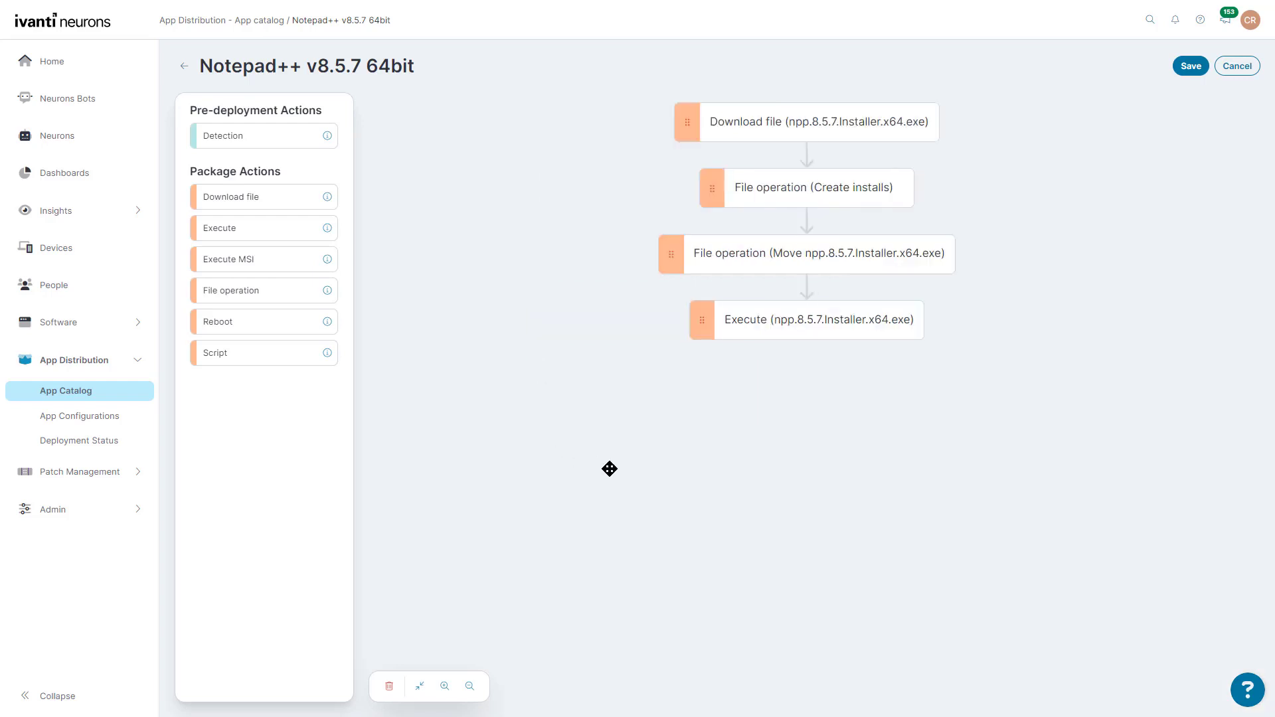
Step: Save the package as version 1 with the comment 'Initial Version'
click(1183, 69)
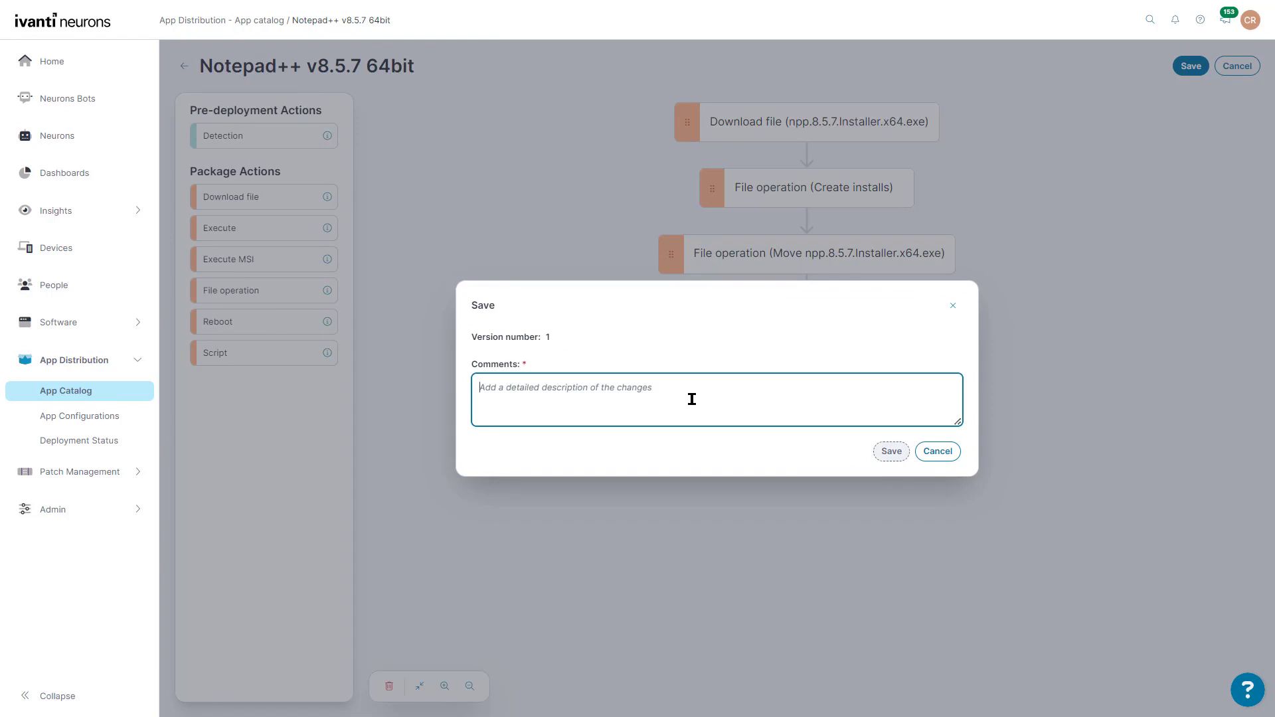
text(Initial V)
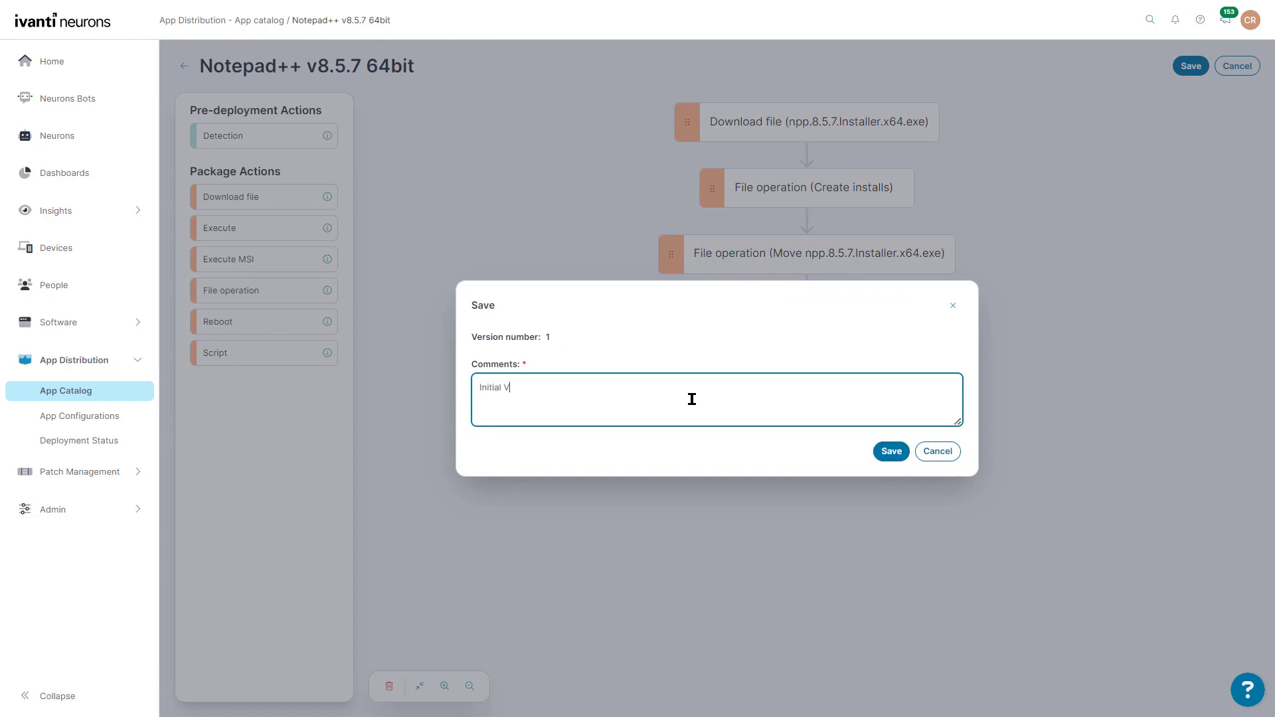
text(ersion)
click(891, 452)
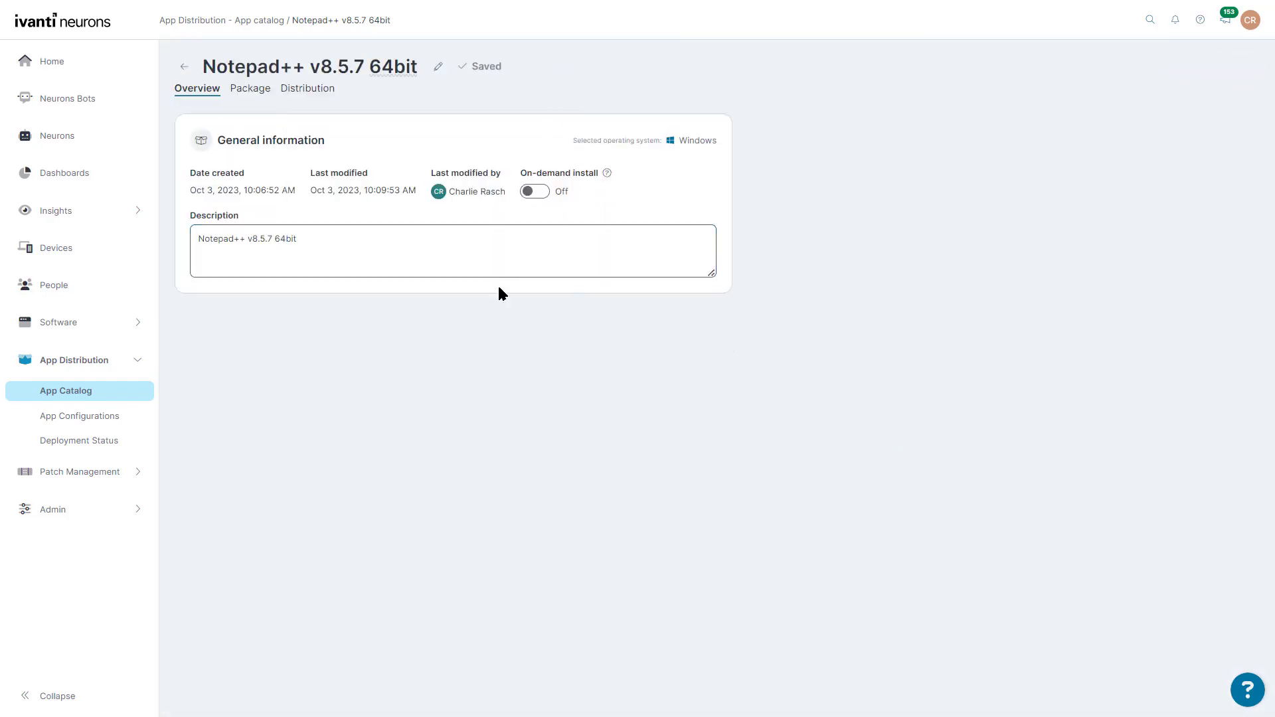
Step: Edit the current package version and add a Reboot step after Execute
click(322, 99)
click(245, 91)
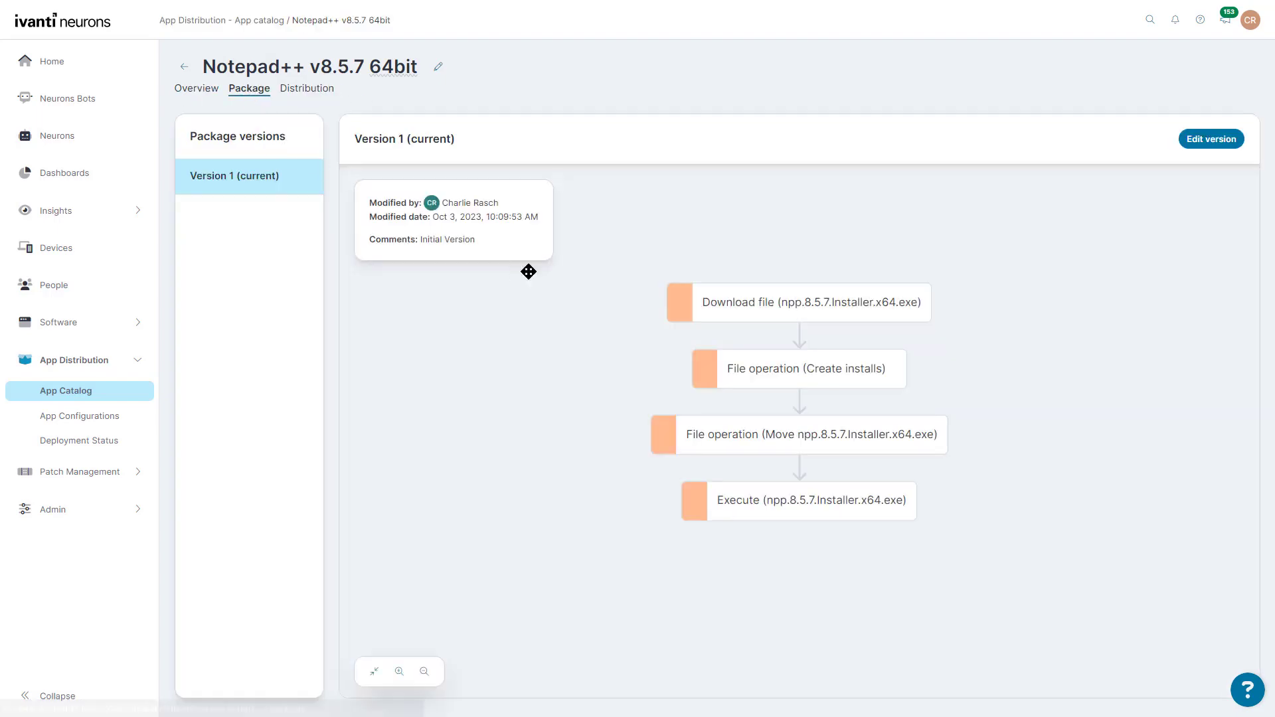
click(1205, 140)
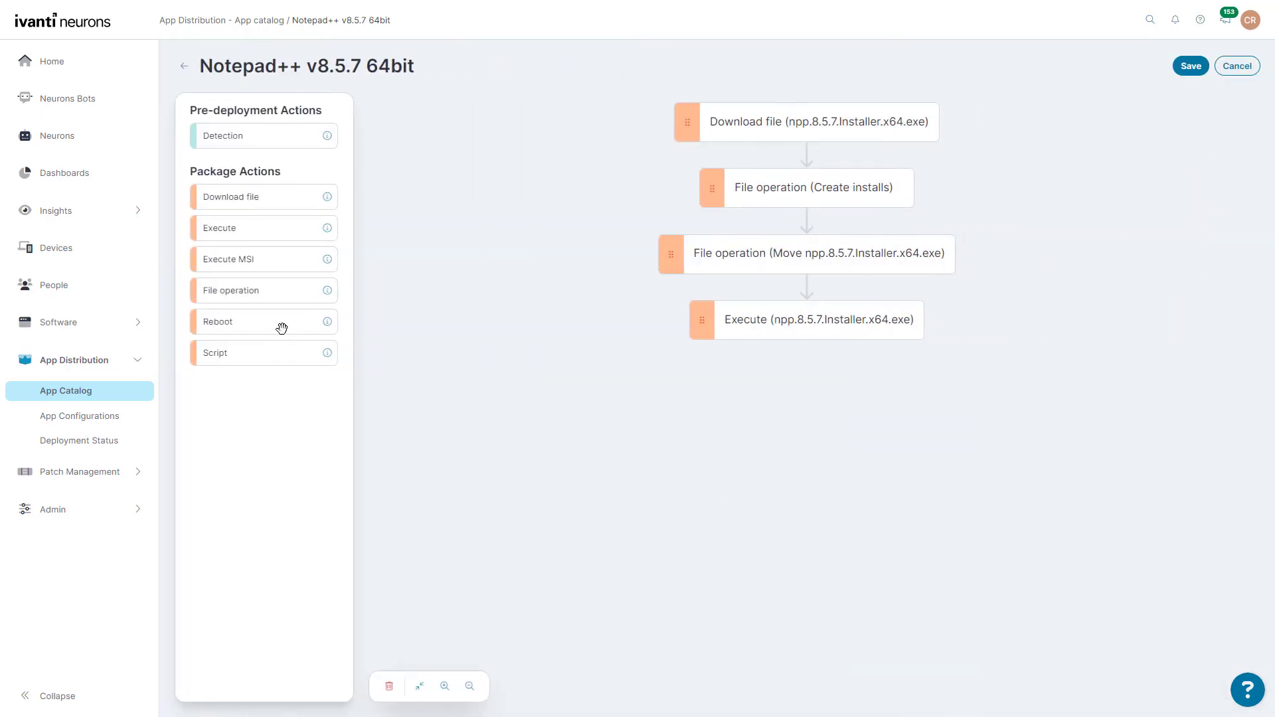
drag(282, 328, 836, 401)
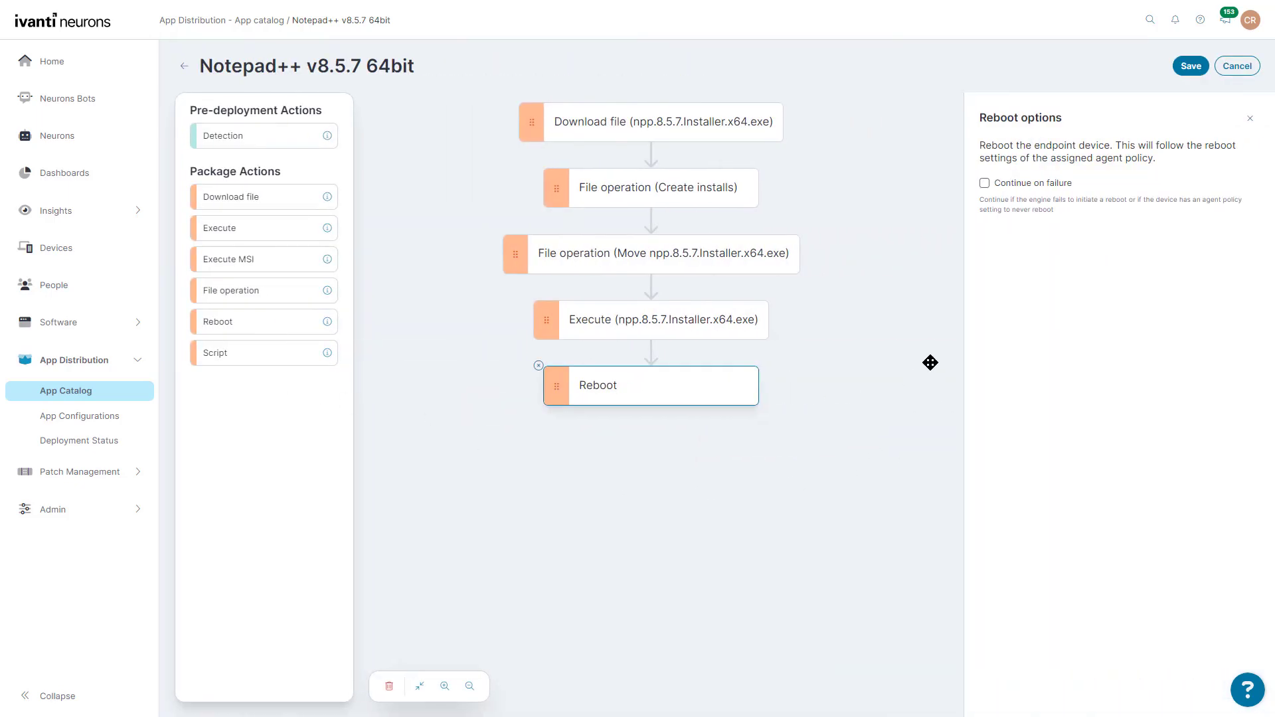
Step: Save the workflow as version 2 with the comment 'Added Reboot'
click(1191, 66)
click(734, 391)
text(Added Reboot)
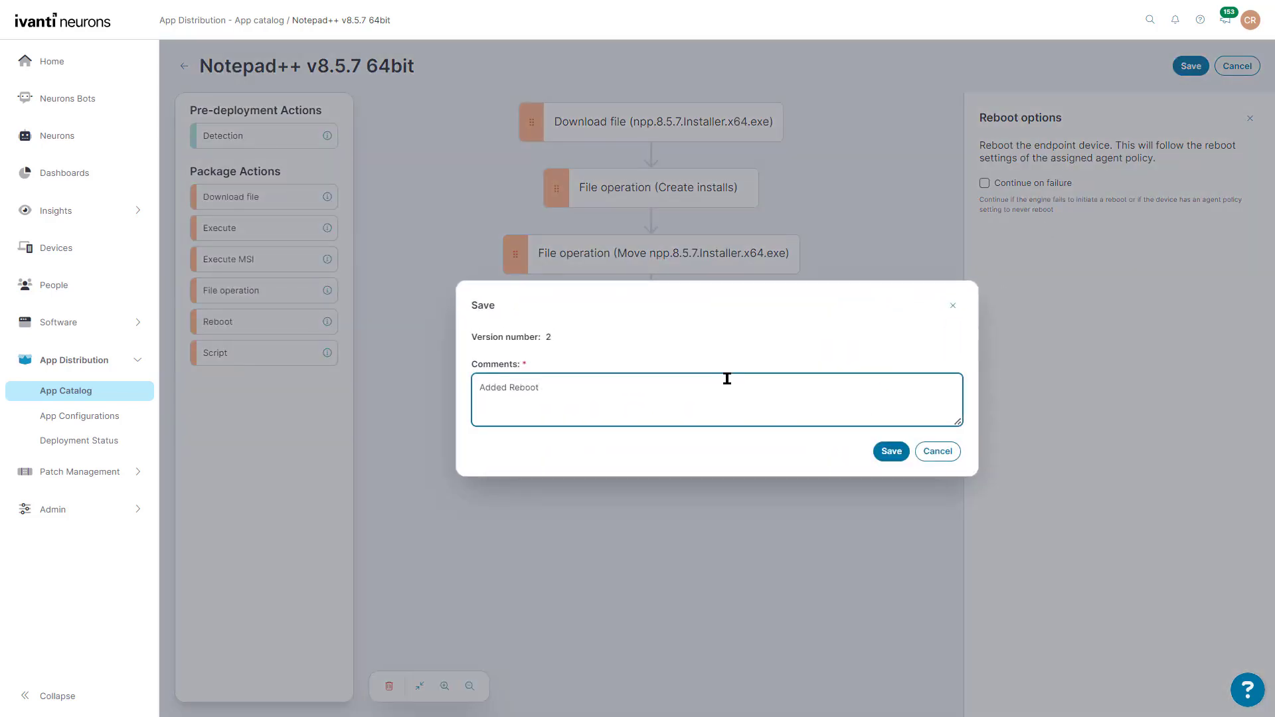
click(889, 457)
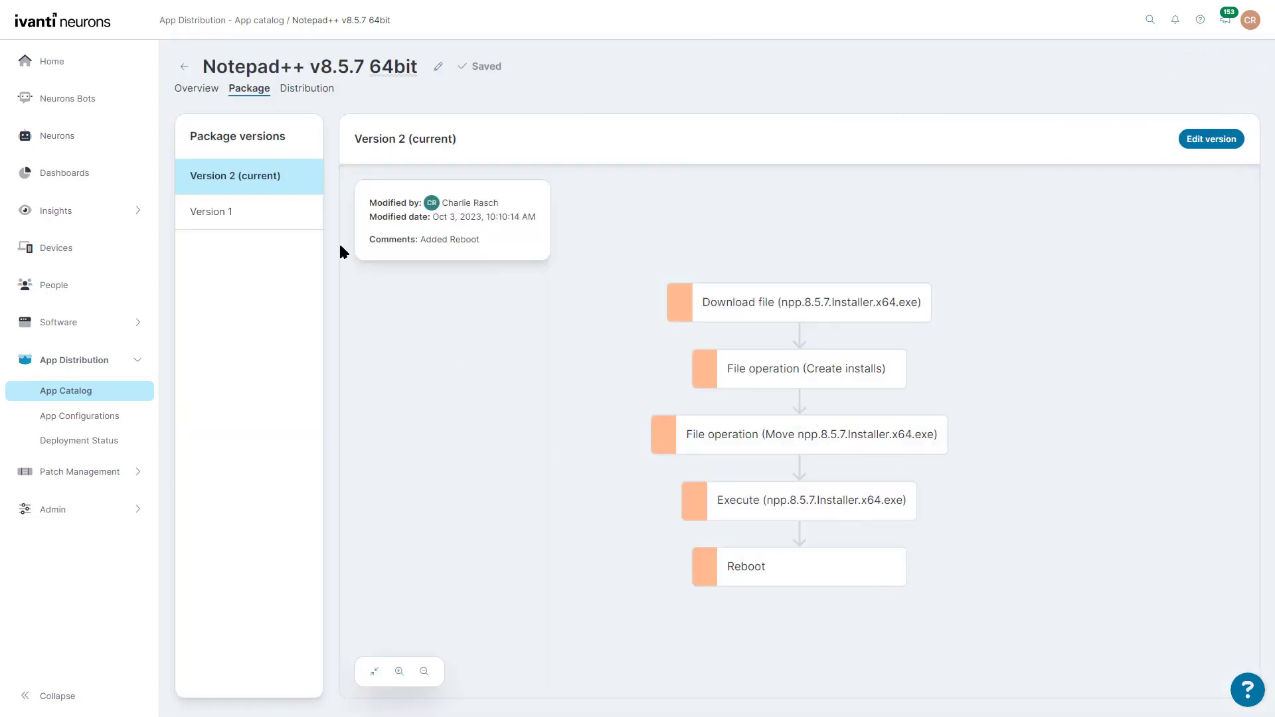
Step: Compare version 1's workflow with version 2's, ending on version 1
click(286, 227)
click(277, 193)
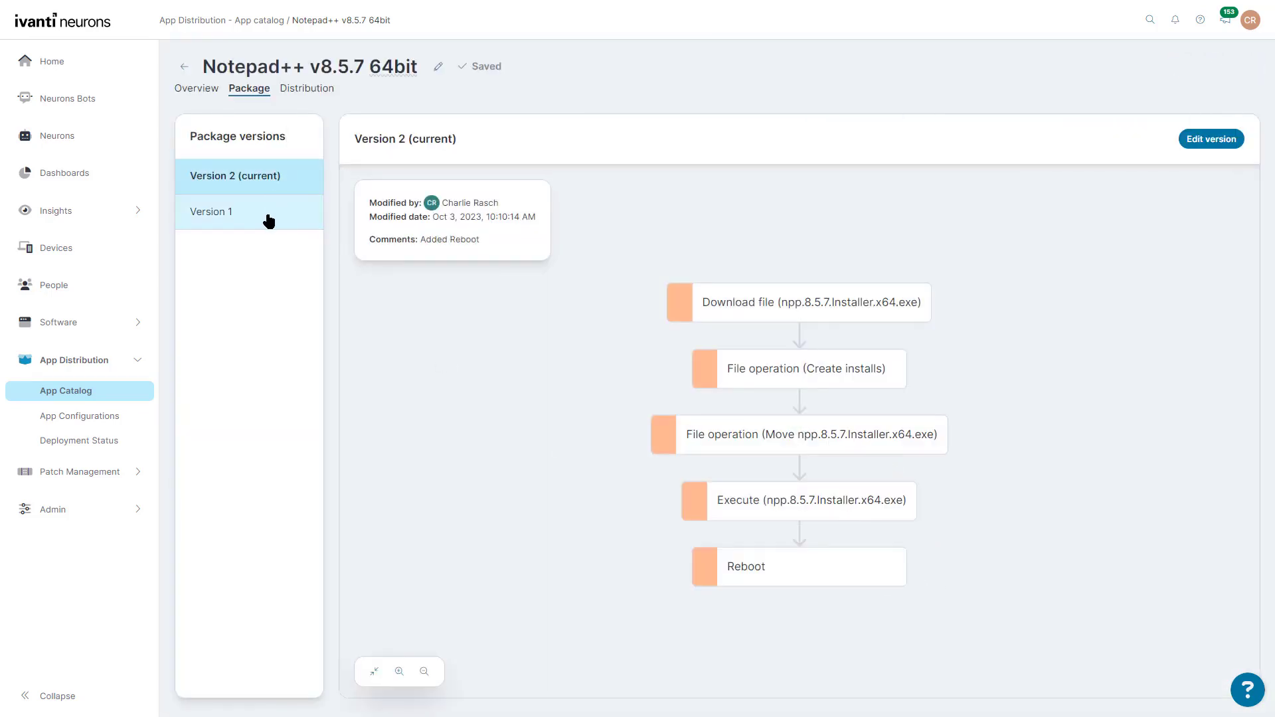
click(262, 222)
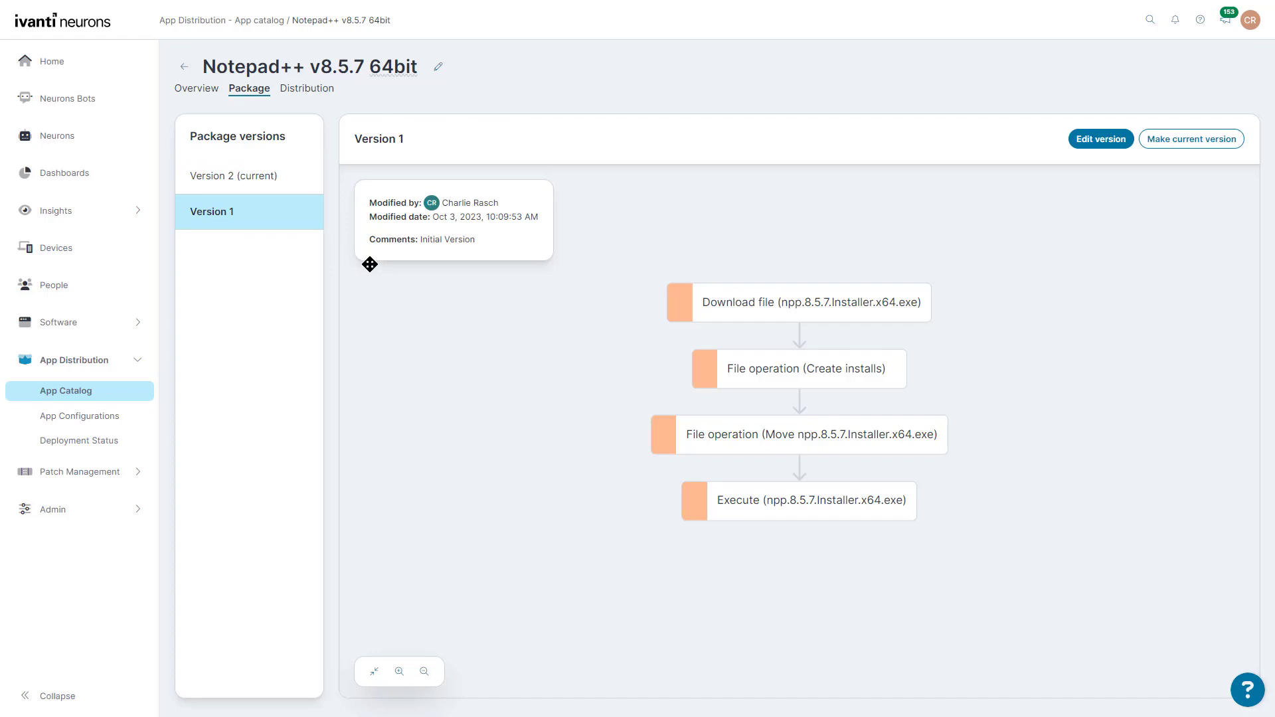
click(269, 192)
click(262, 225)
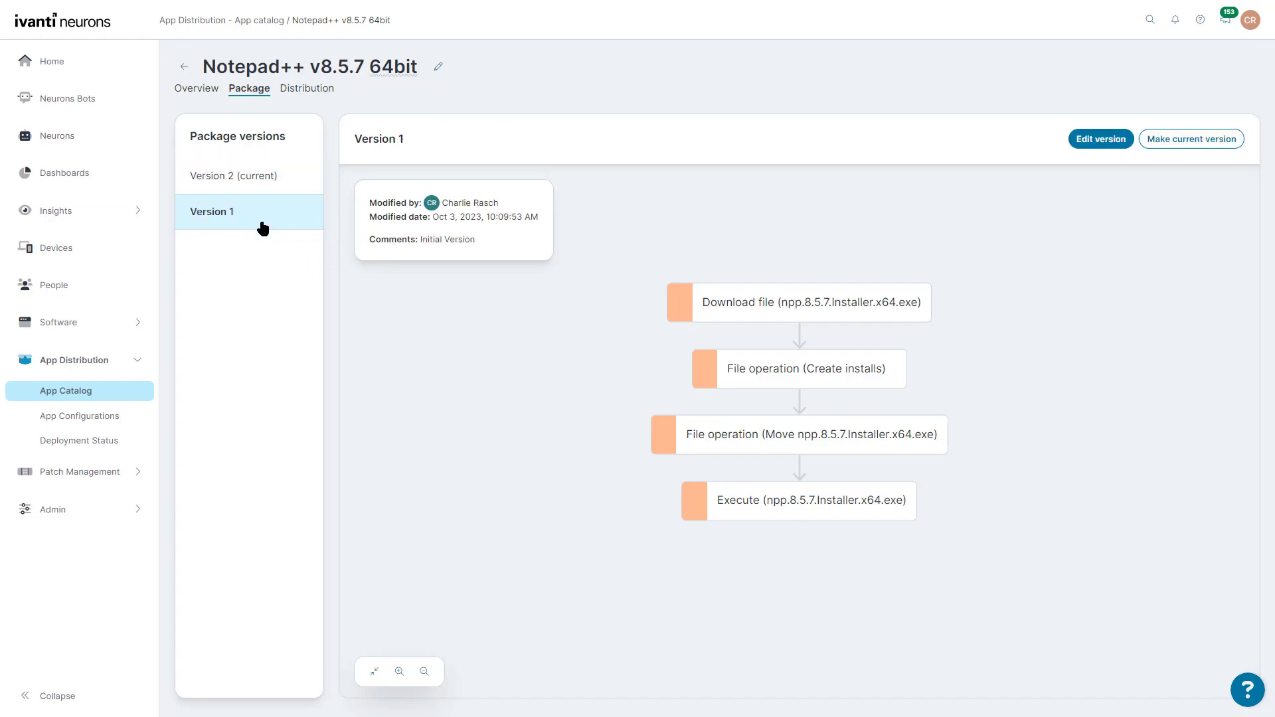
Step: Make version 1 current as version 3 with the comment 'Don't need to reboot' and save
click(1195, 139)
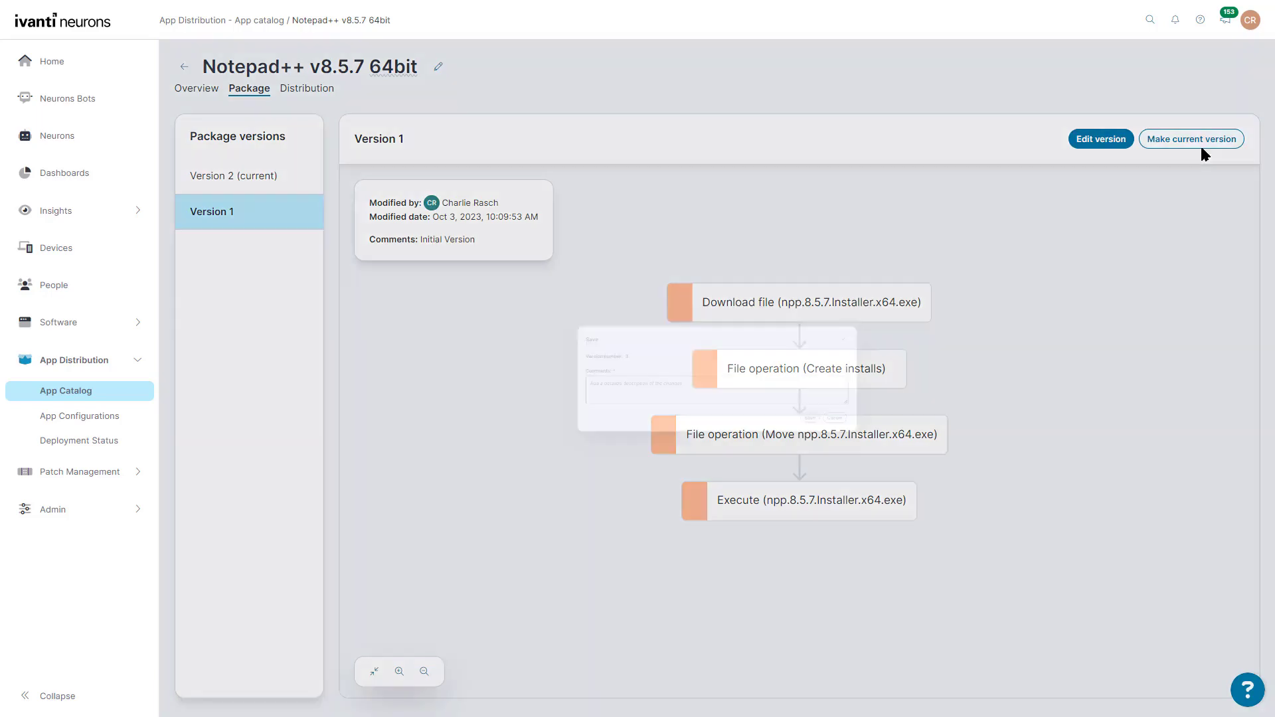
click(674, 392)
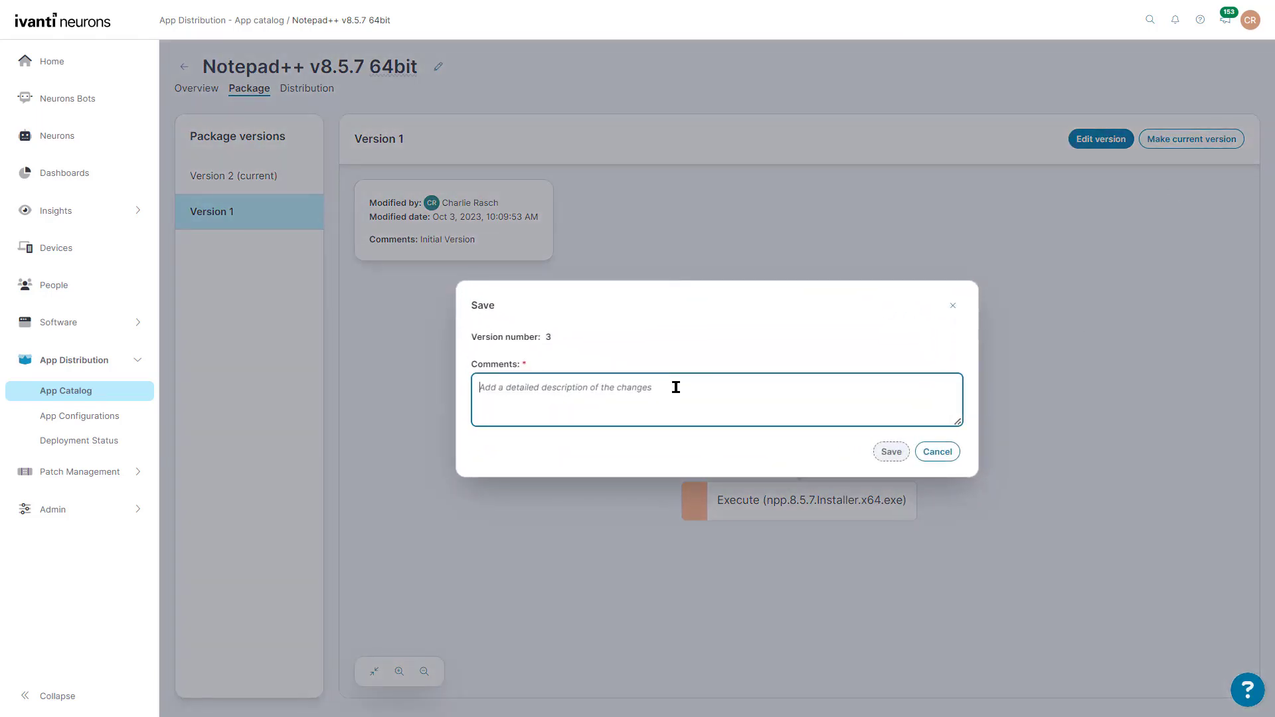
text(Don't need to reboot)
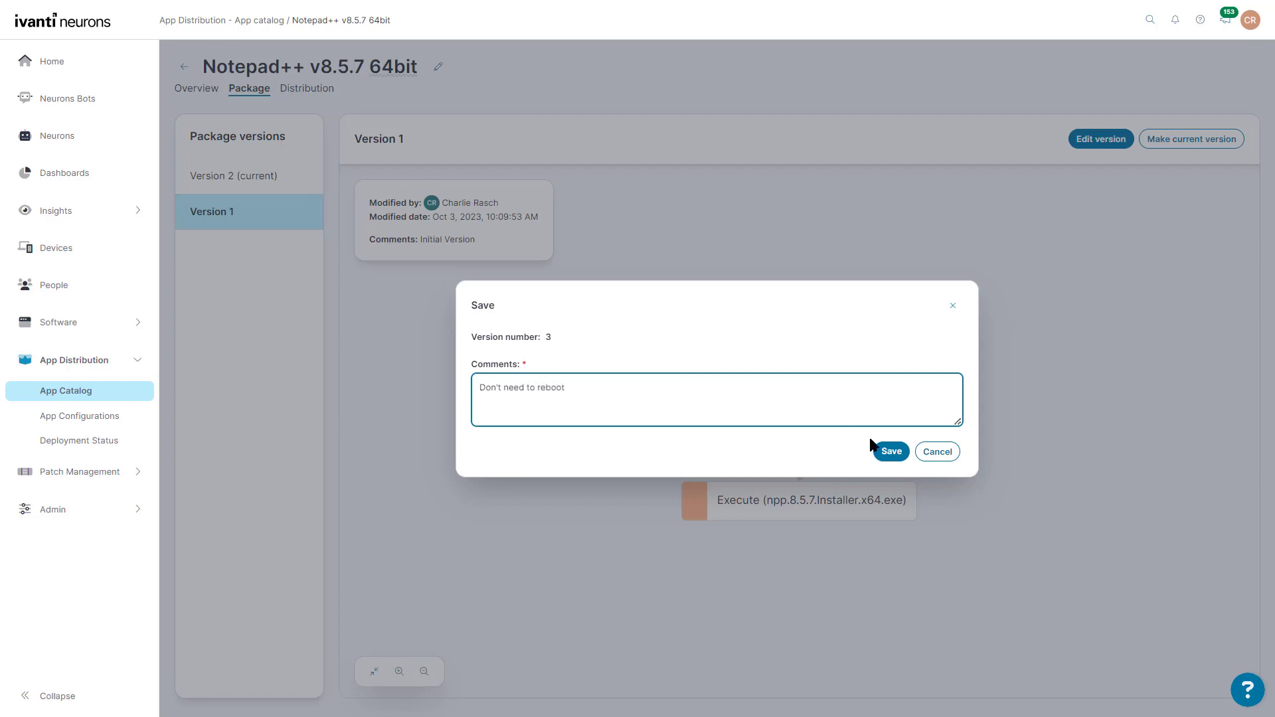
click(886, 451)
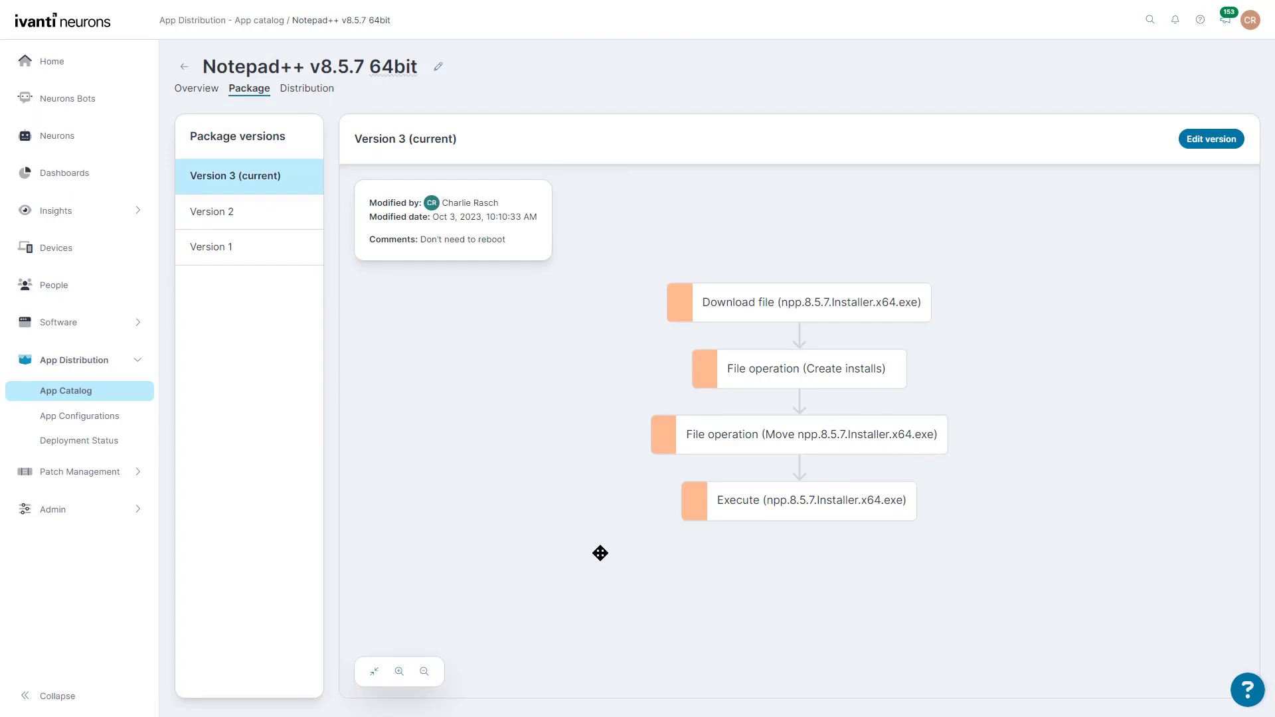
Step: On the package's Distribution tab, begin a new distribution and browse available devices without adding any
click(317, 93)
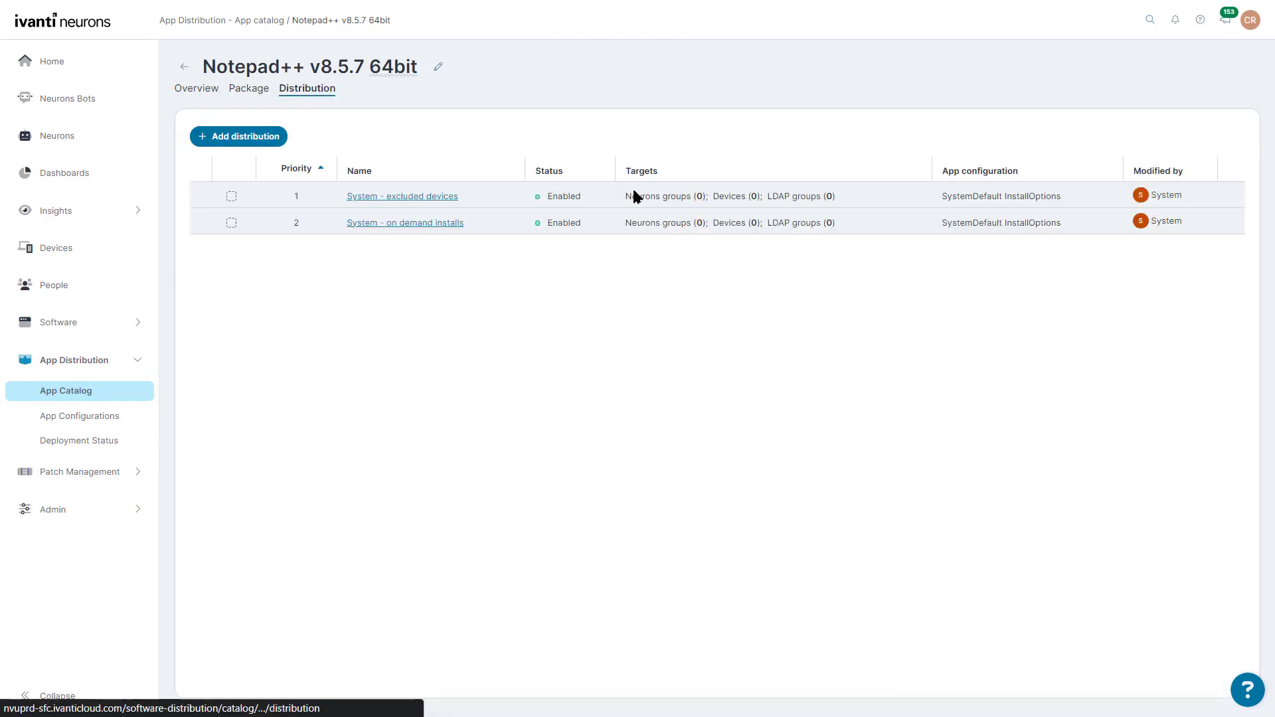
click(253, 137)
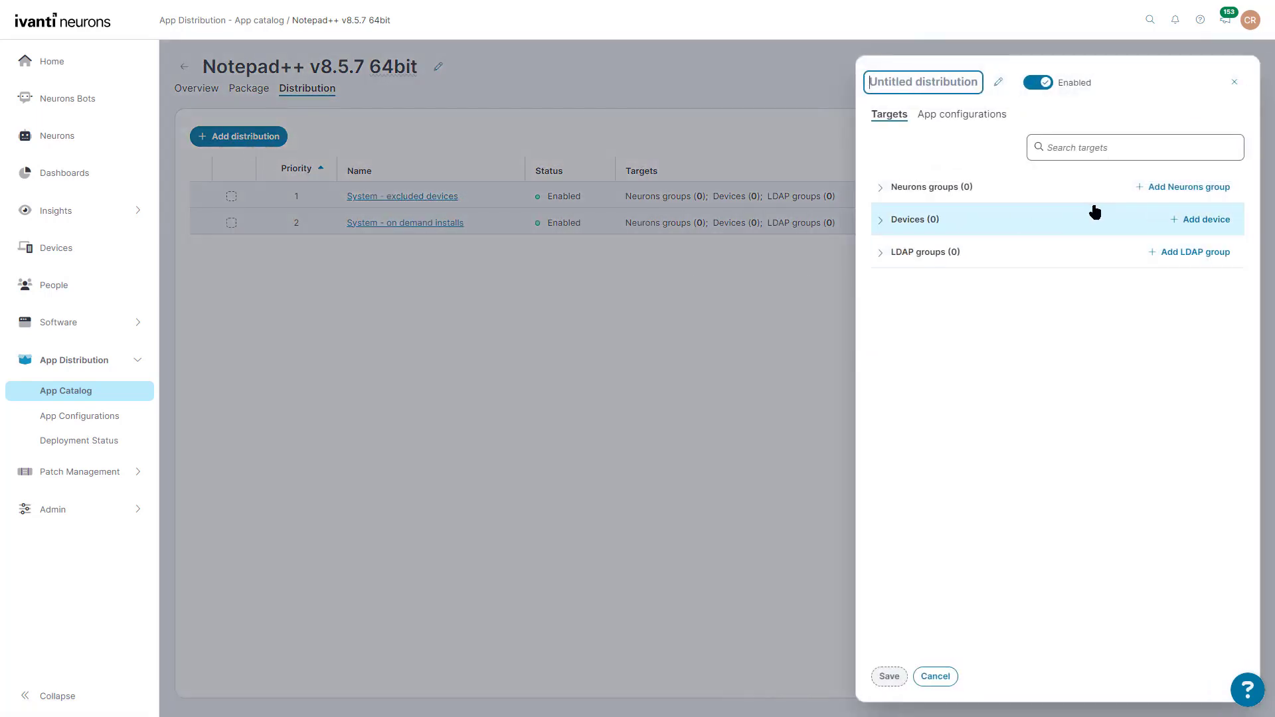
click(881, 224)
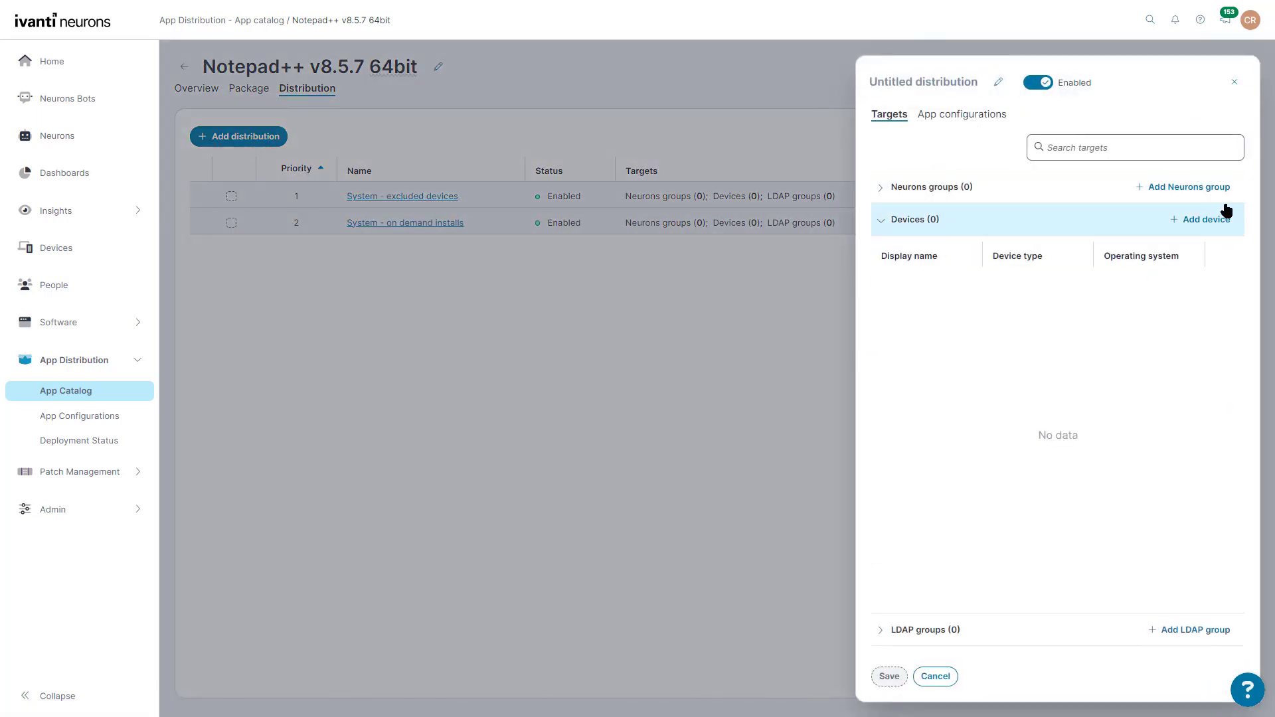
click(1212, 231)
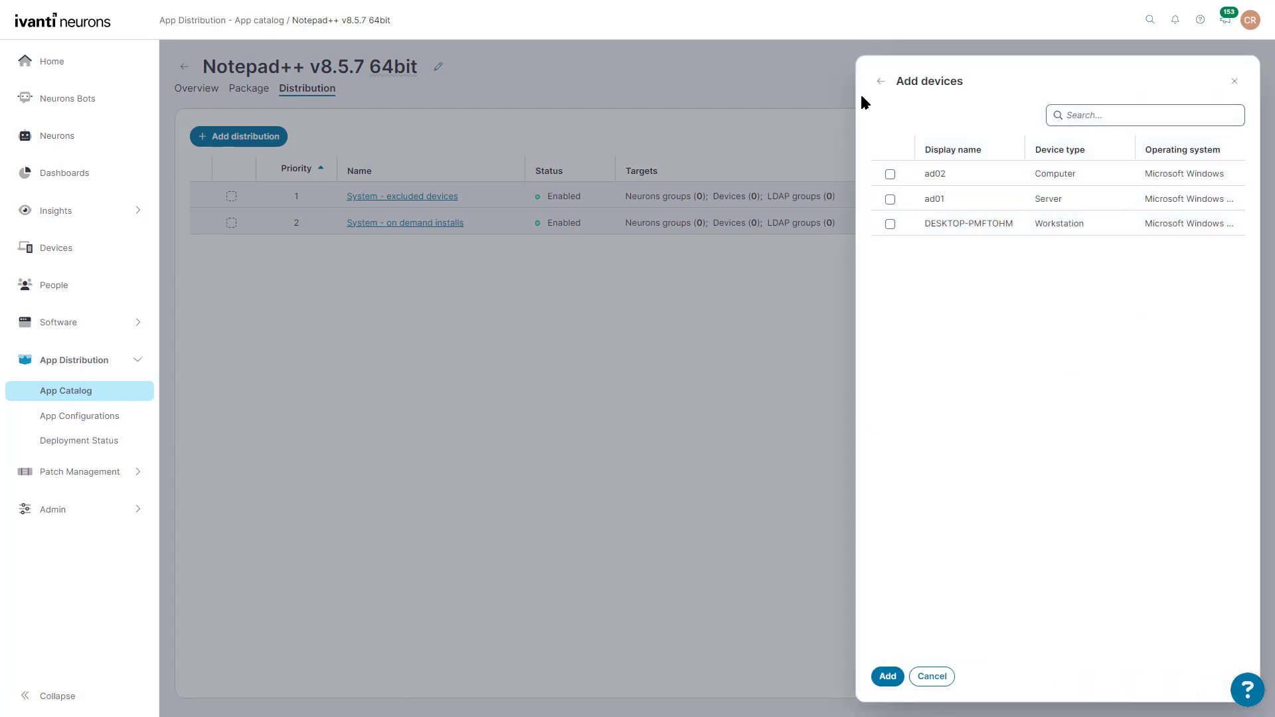
click(860, 94)
Step: Add the Window Client PC Neurons group as a target, then discard the draft distribution unsaved
click(876, 191)
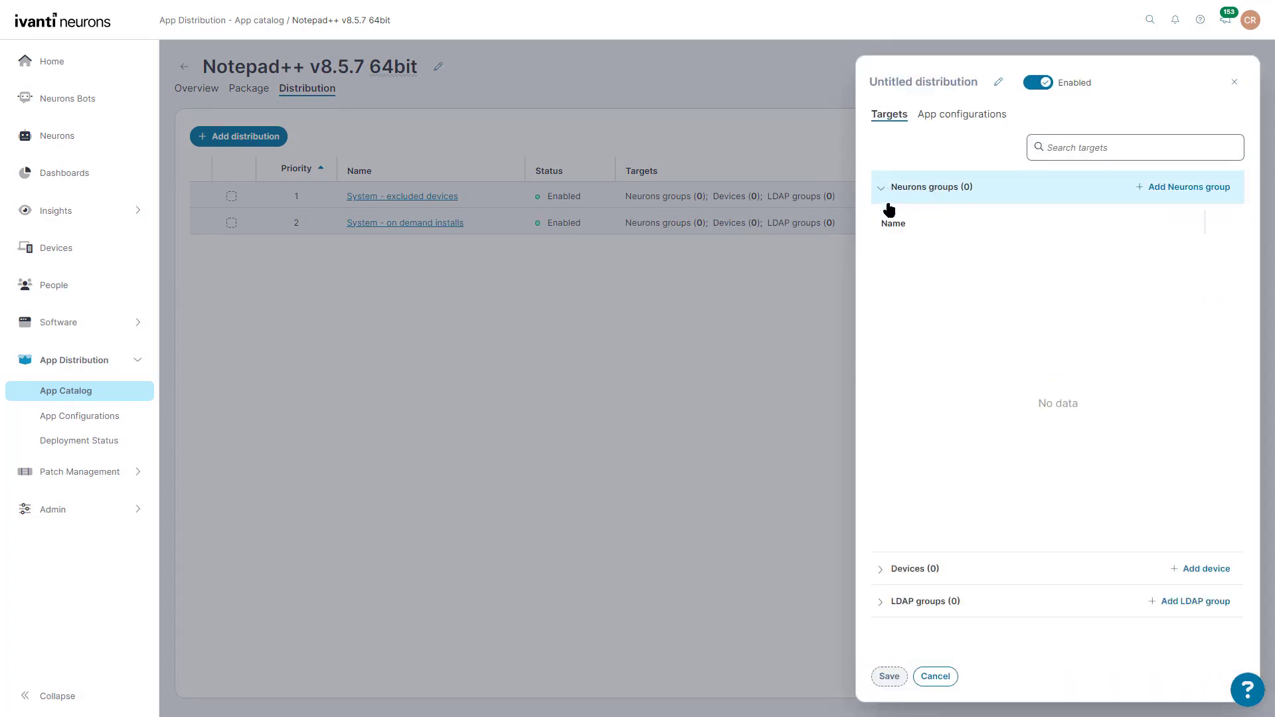
click(1213, 189)
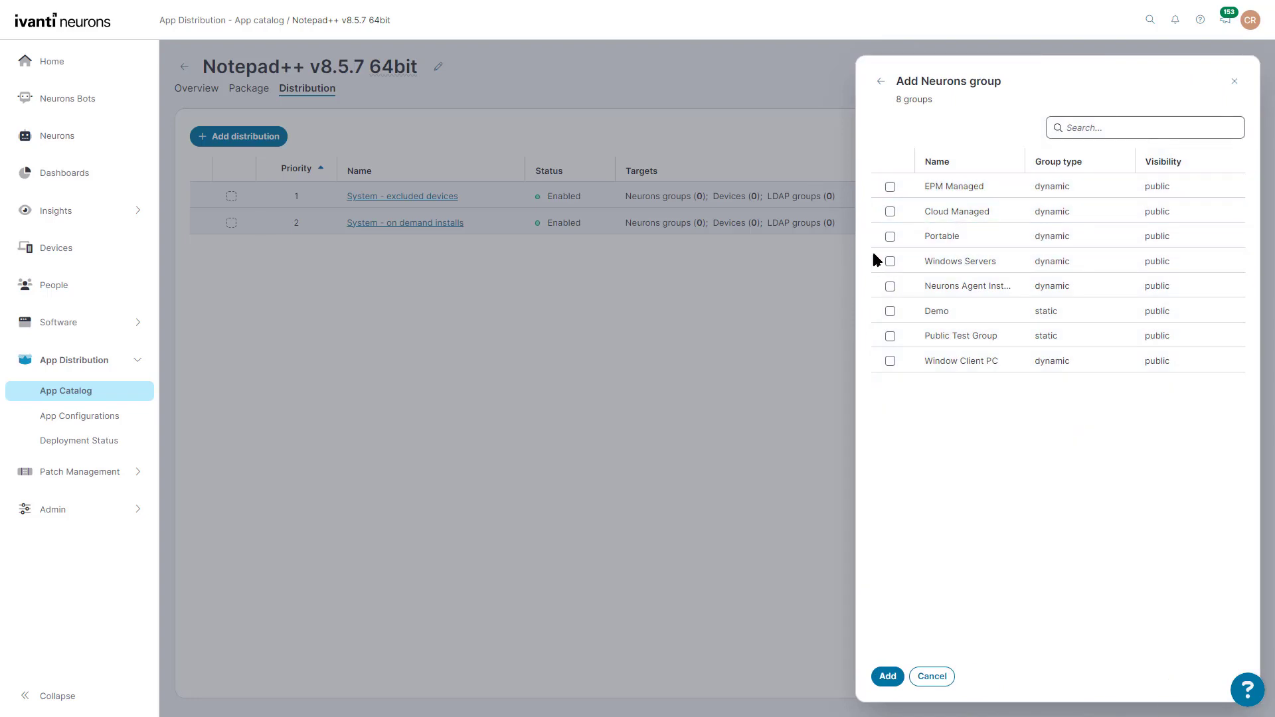
click(890, 363)
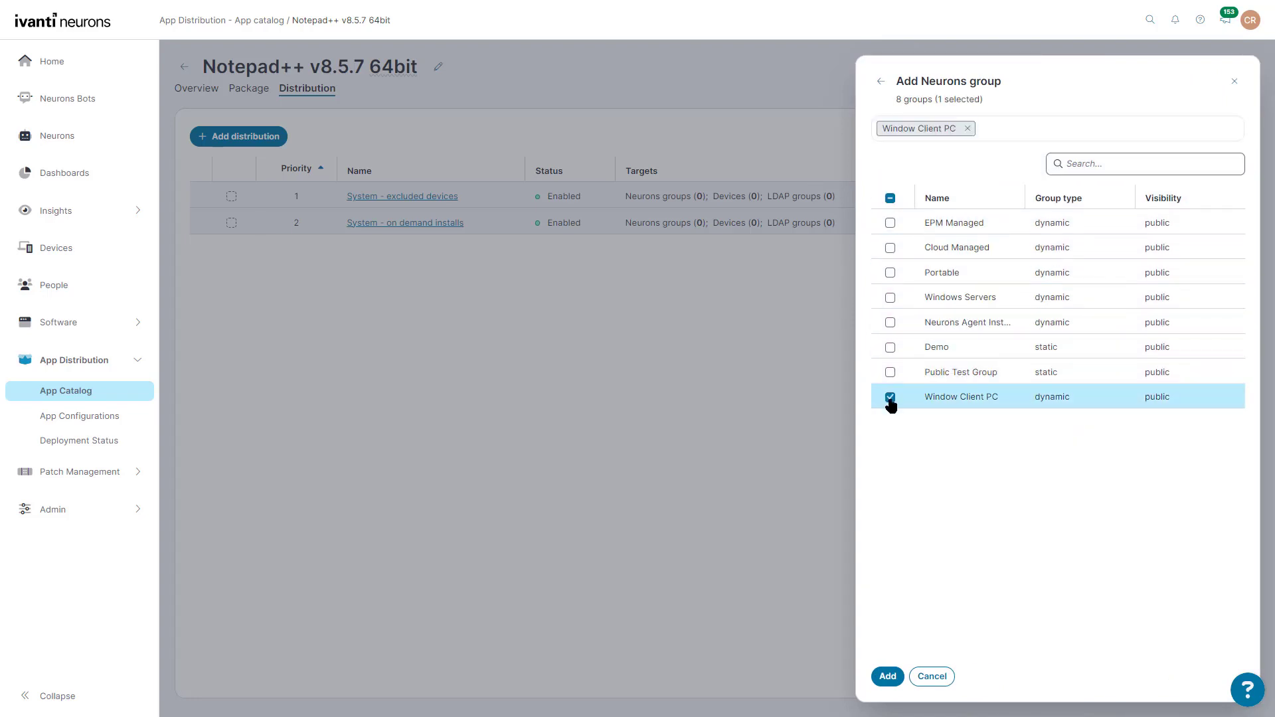
click(888, 677)
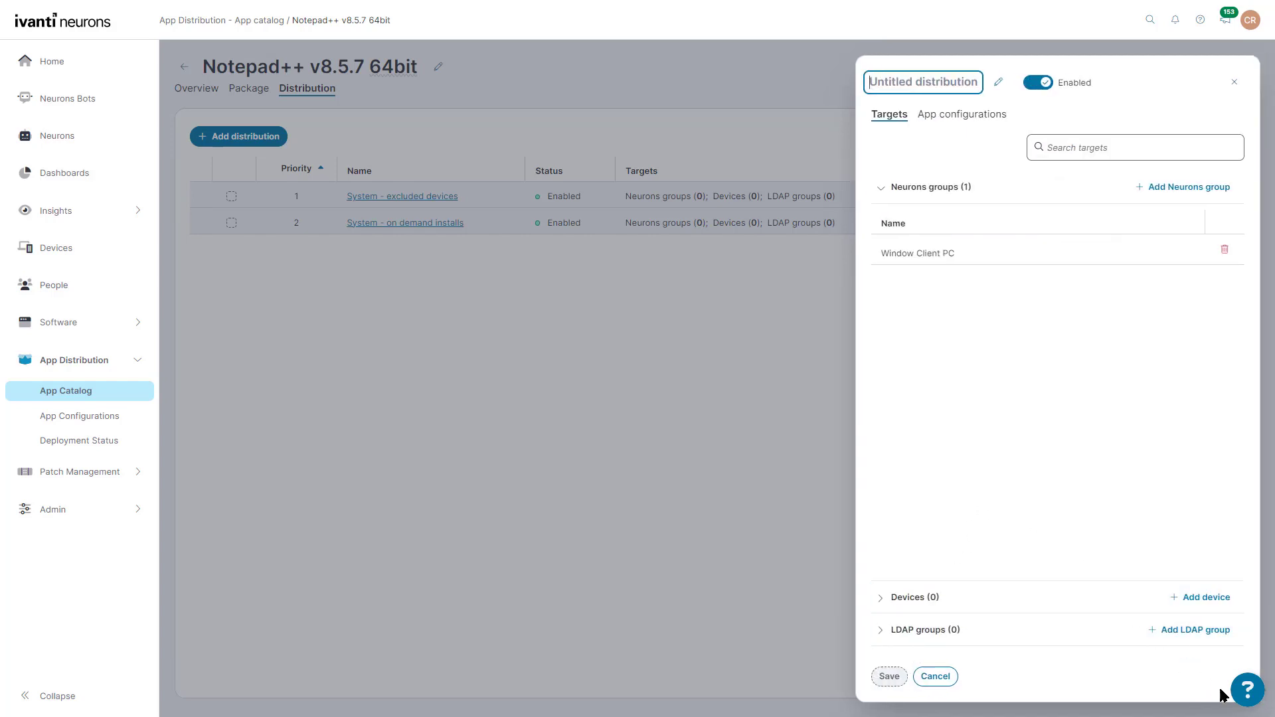
click(1234, 82)
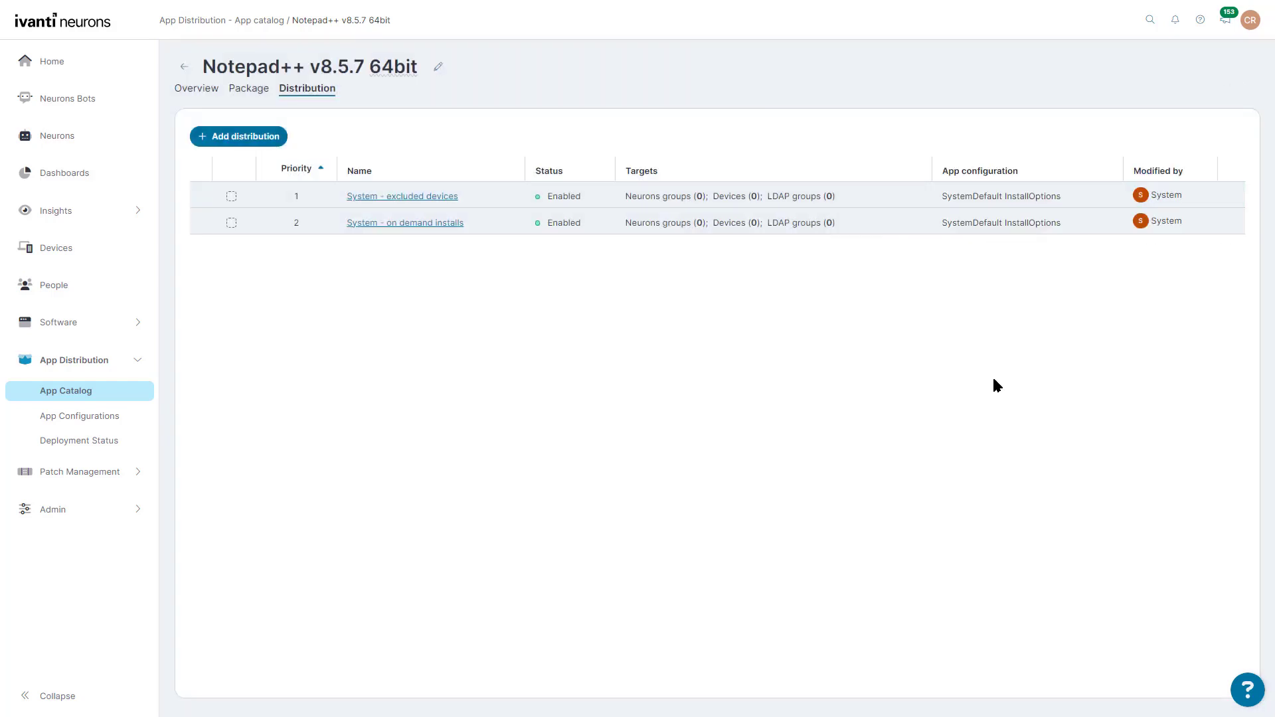